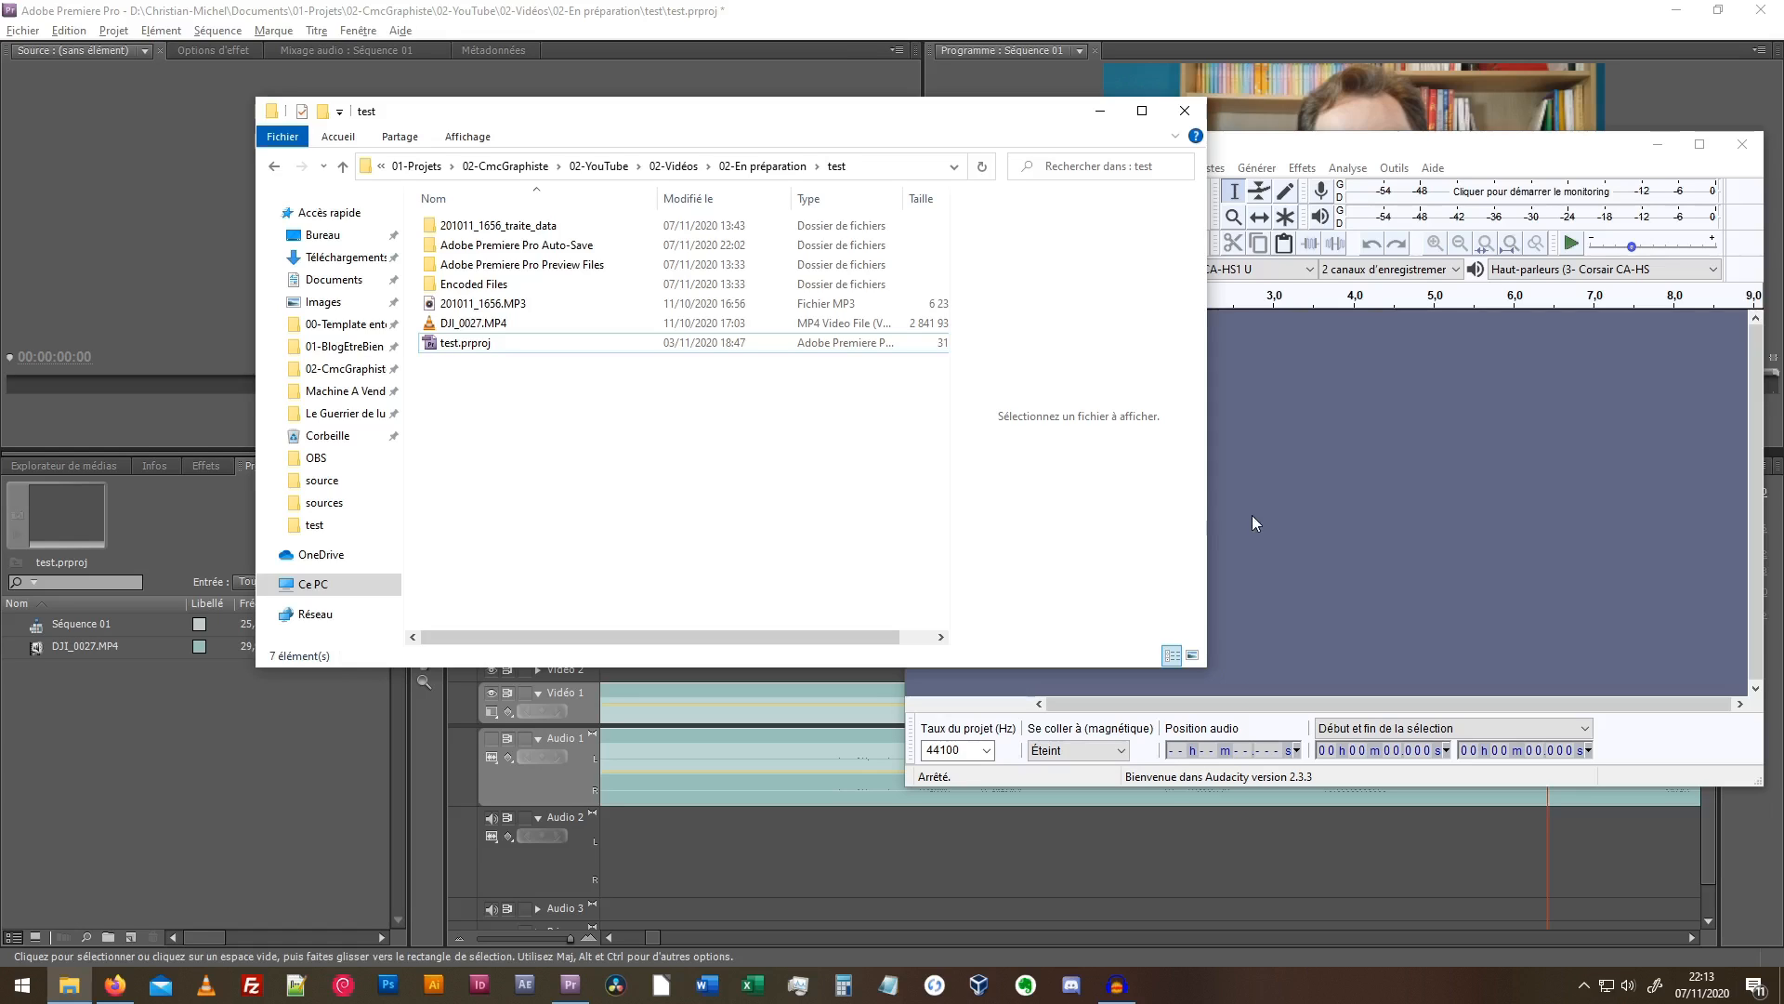
Import 201011_1656.MP3 from the test folder into the empty Audacity project and bring Audacity to the front
left_click(434, 309)
left_click_drag(432, 310, 1539, 604)
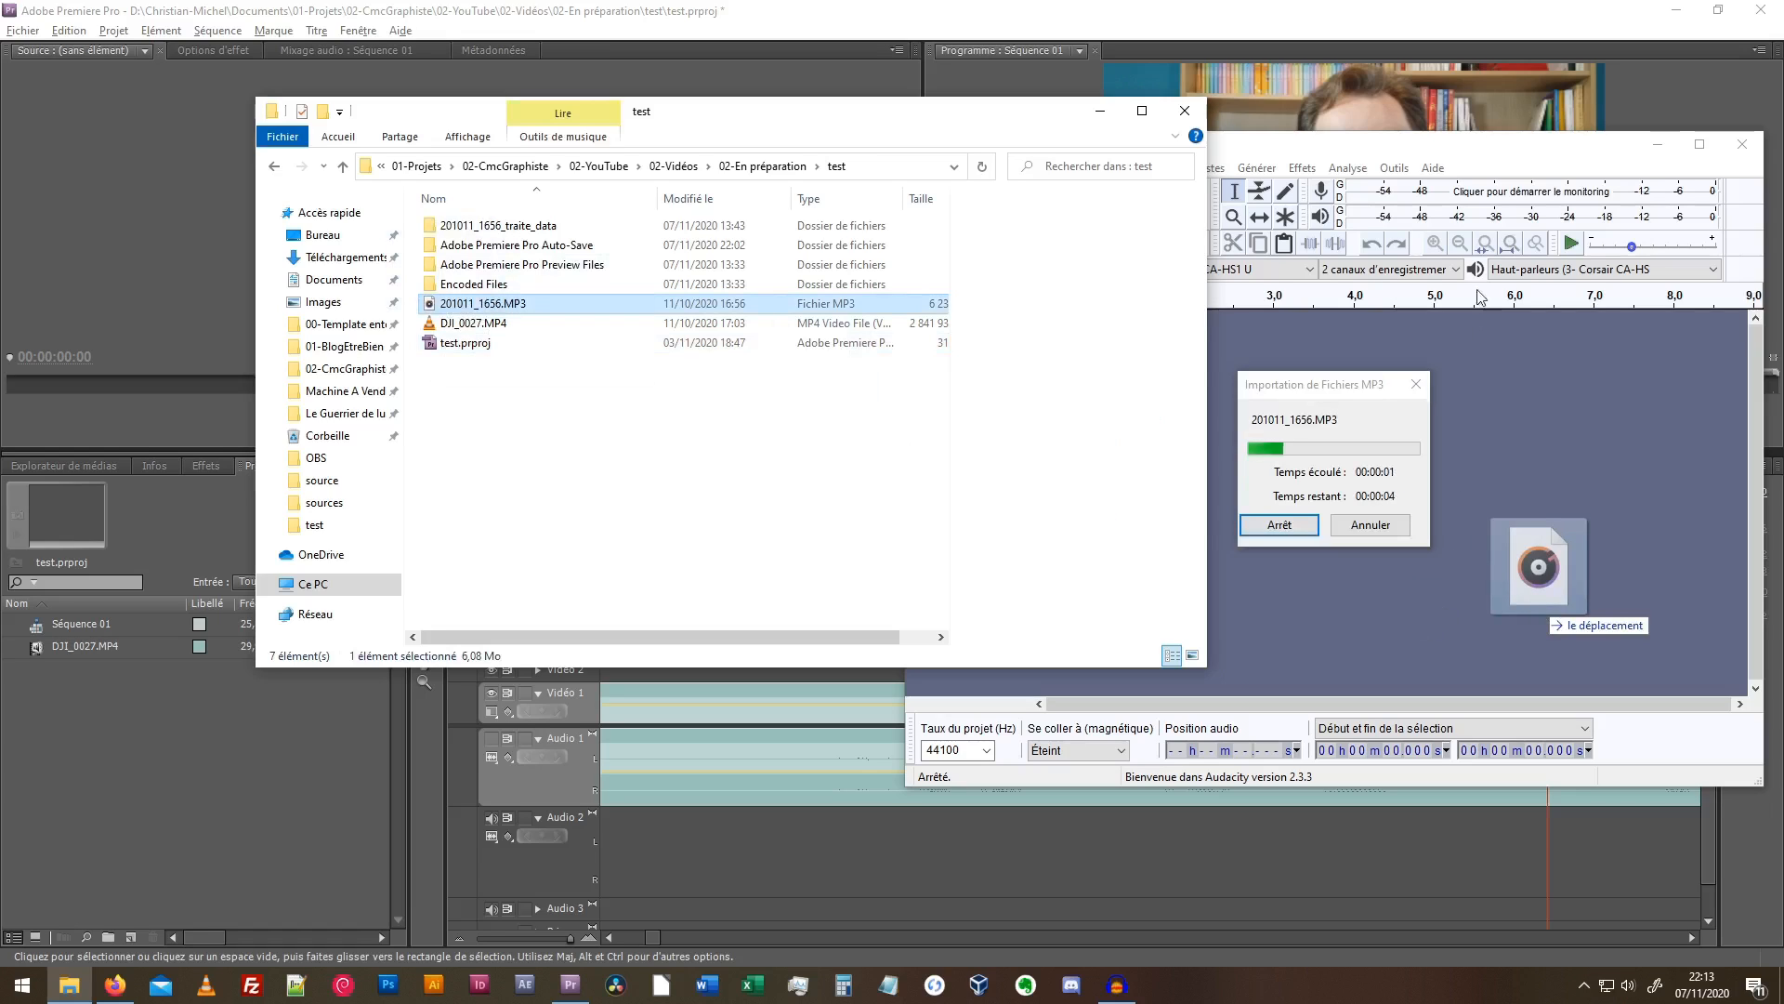
left_click(1490, 156)
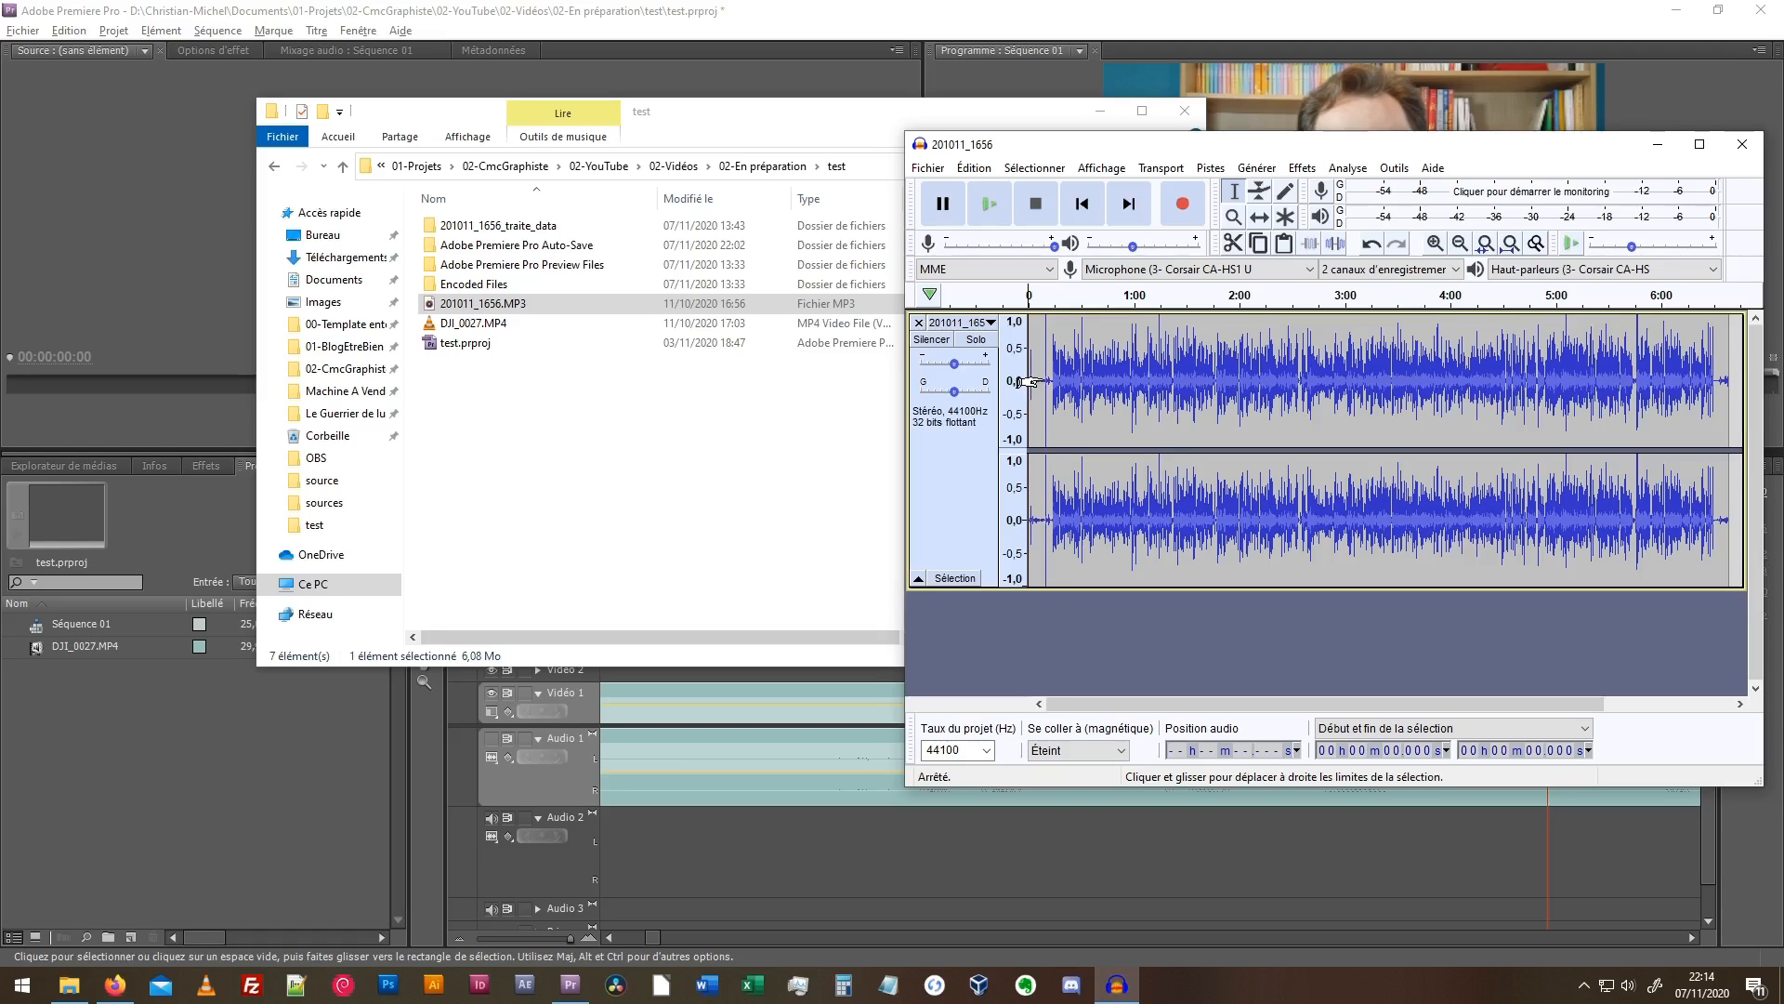
Take a noise profile with Noise Reduction from the quiet stretch between about 2.5 and 10.1 seconds
scroll(1025, 381, "up", 3)
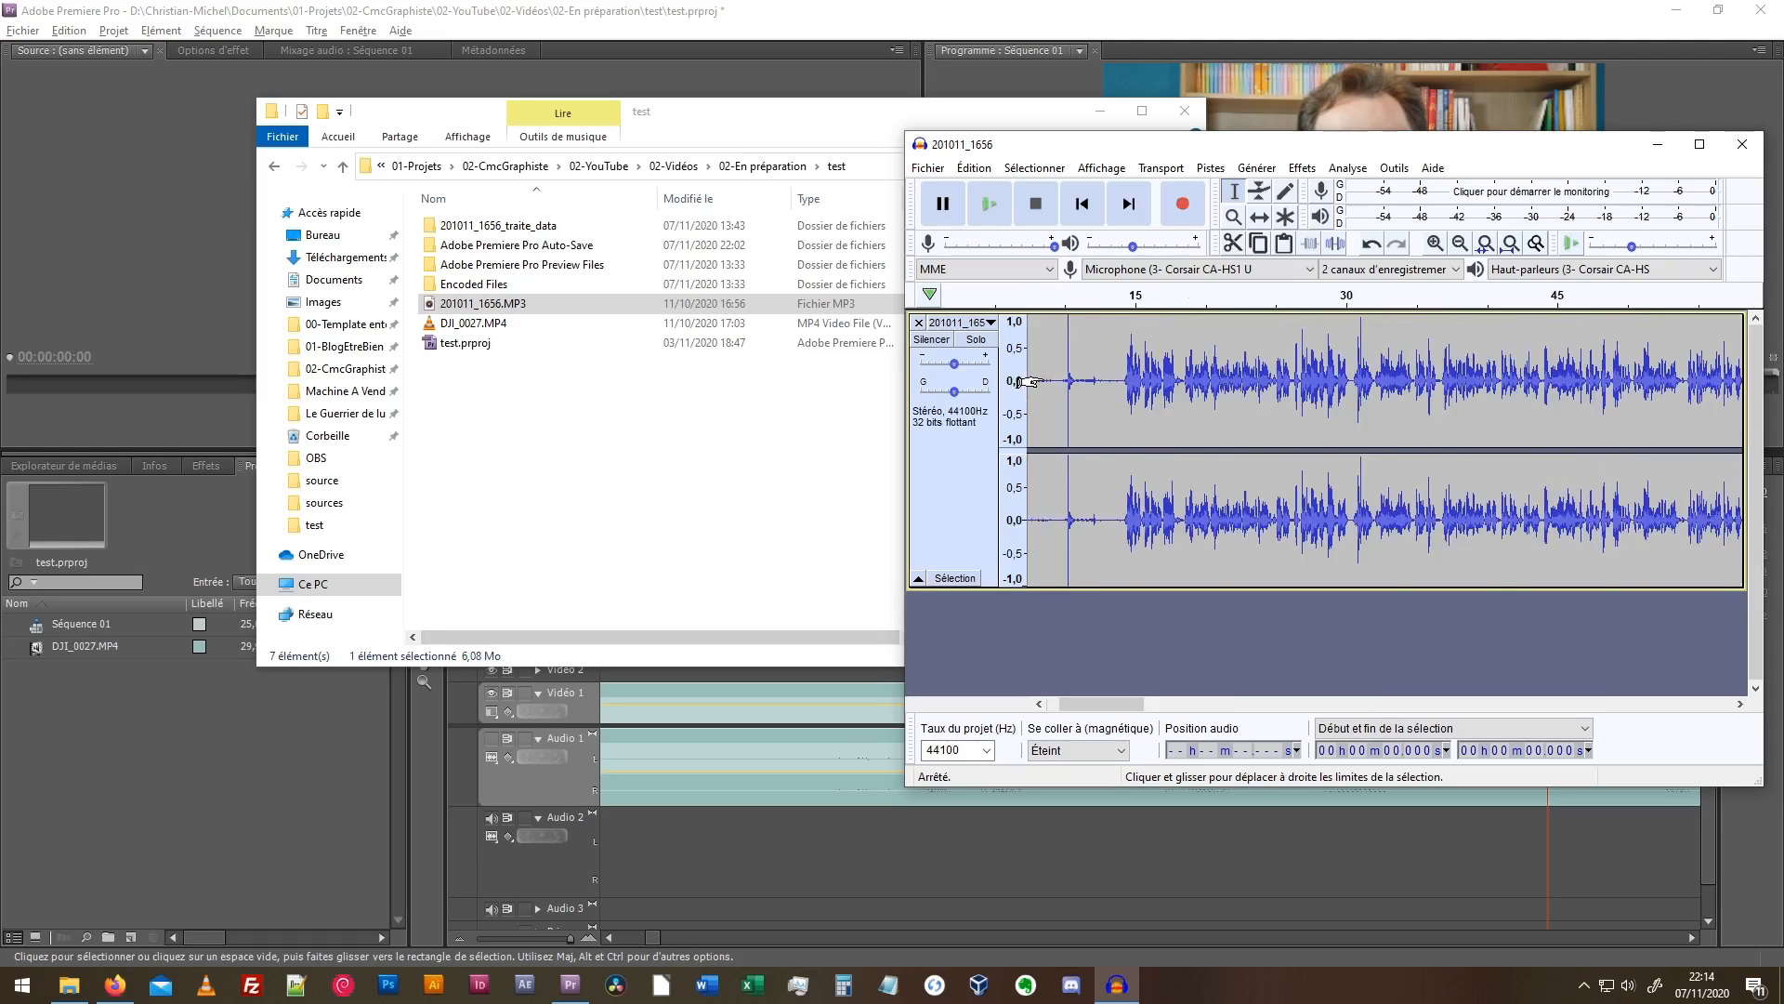
scroll(1025, 381, "up", 2)
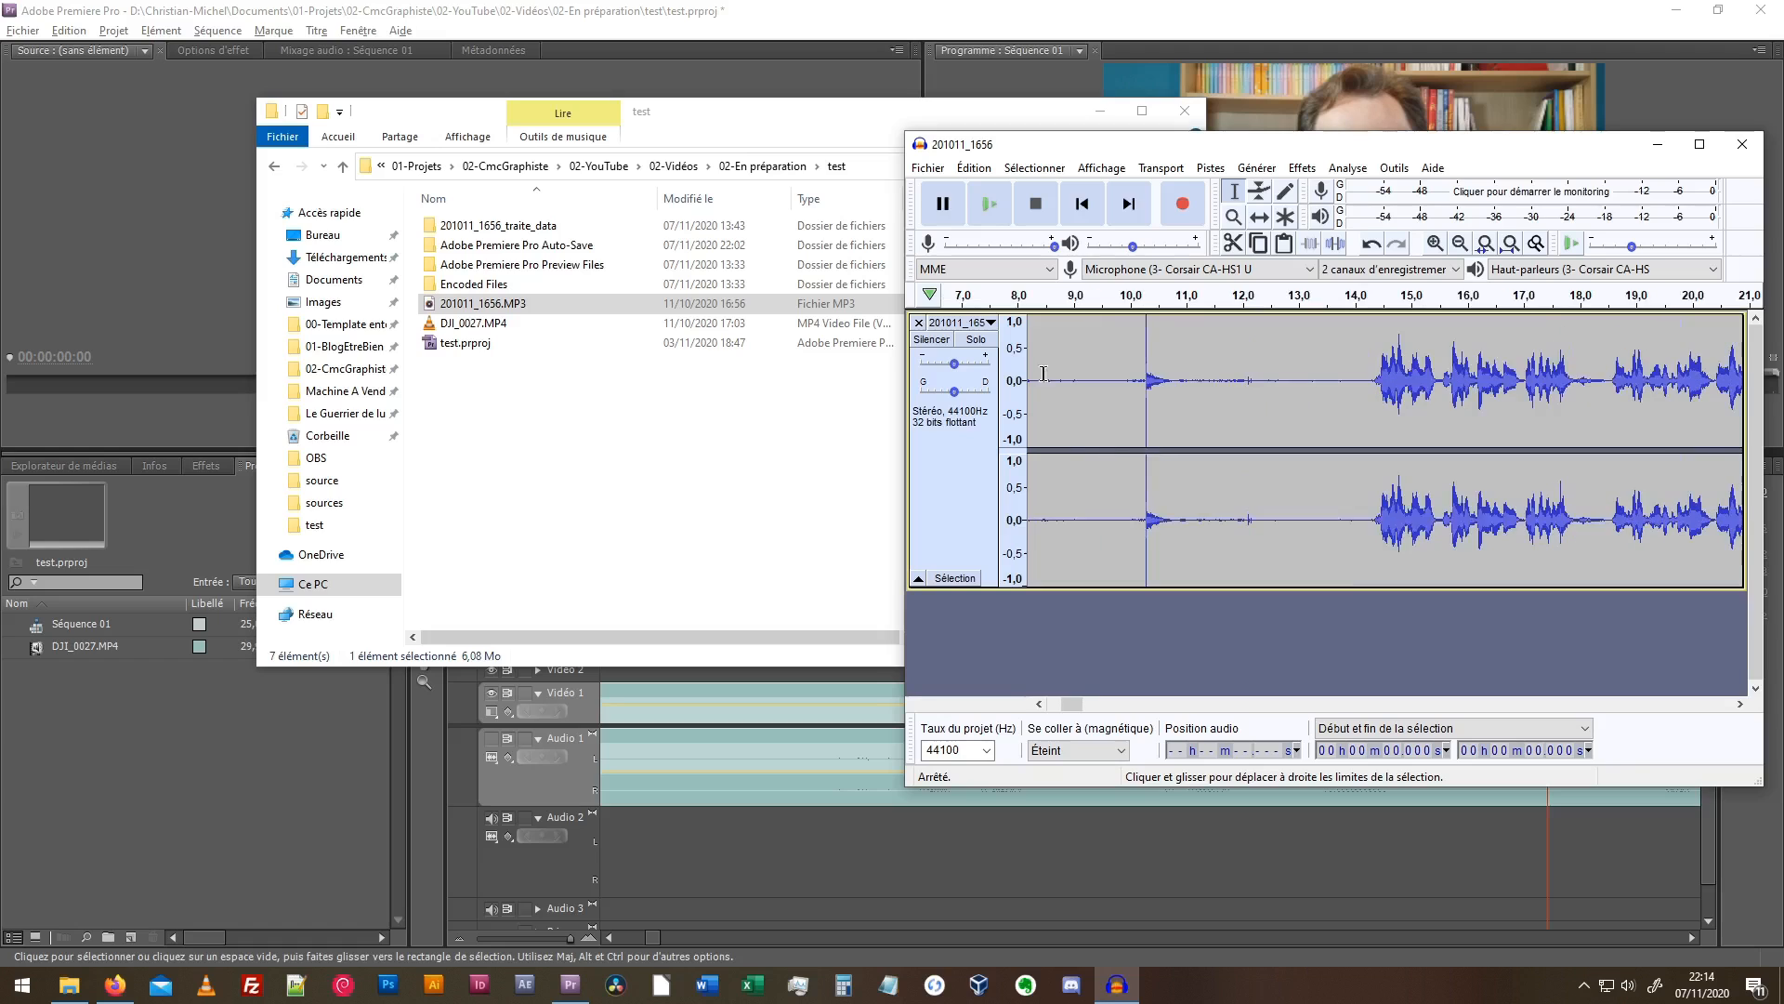
left_click_drag(1074, 703, 1049, 710)
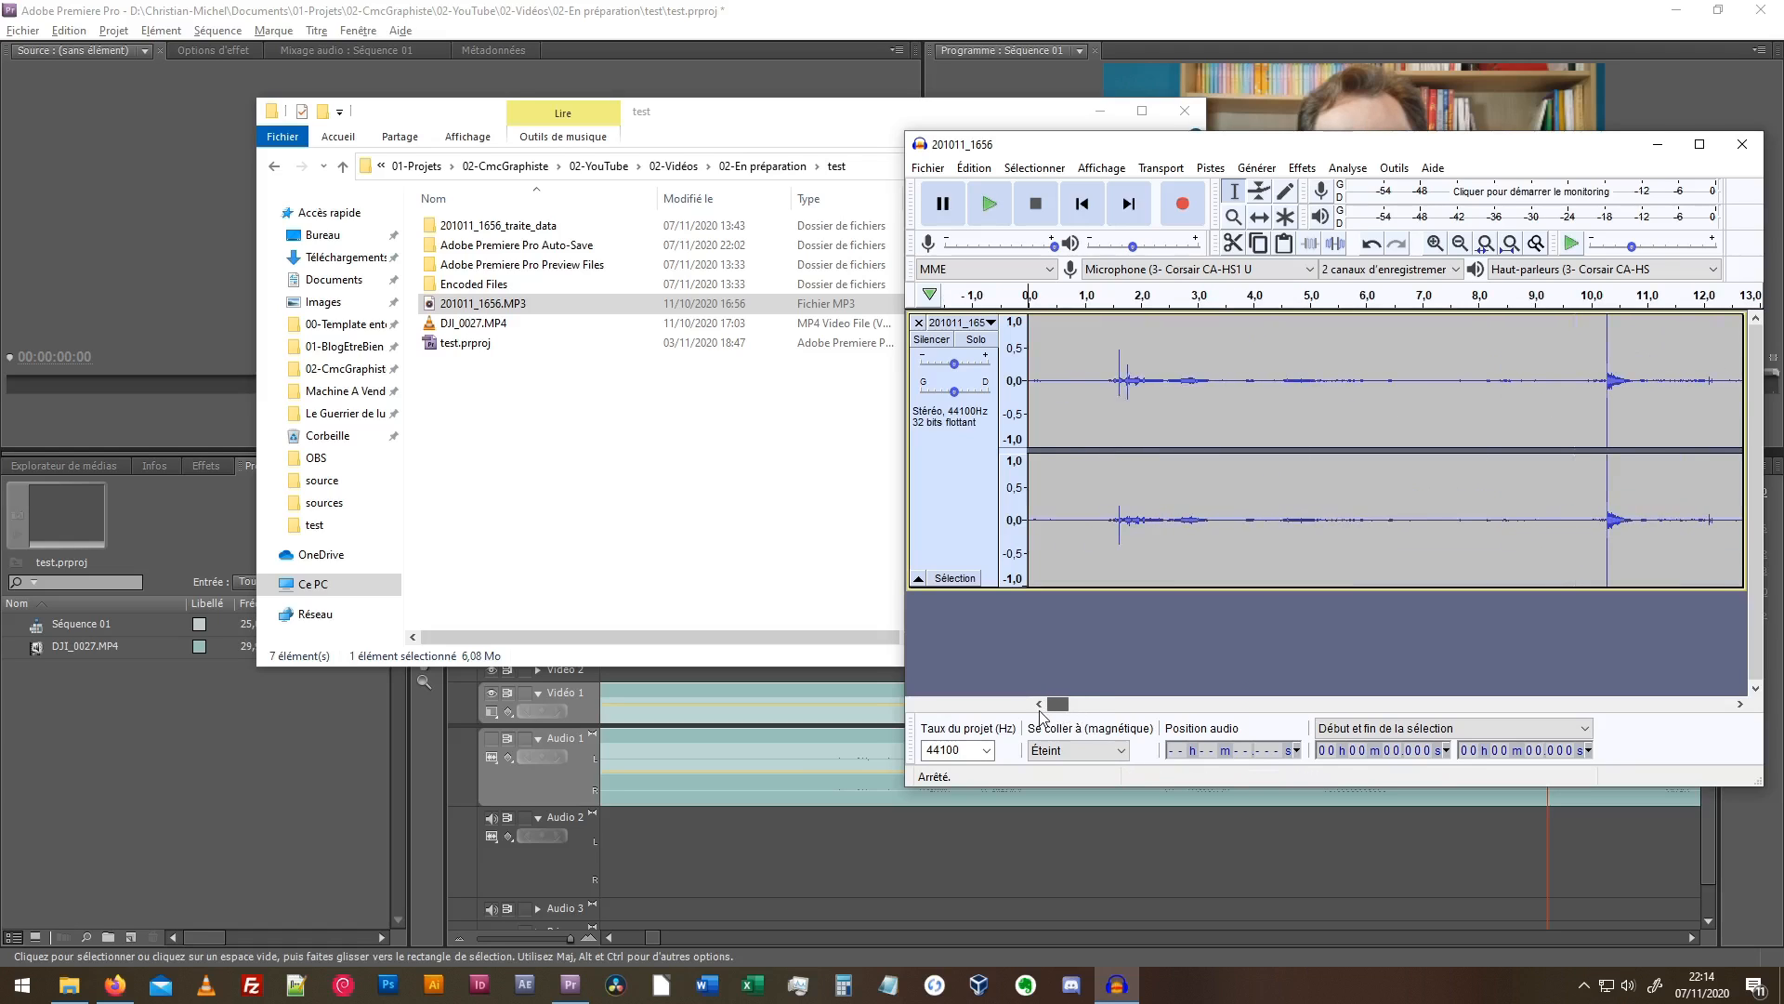
left_click_drag(1170, 358, 1600, 357)
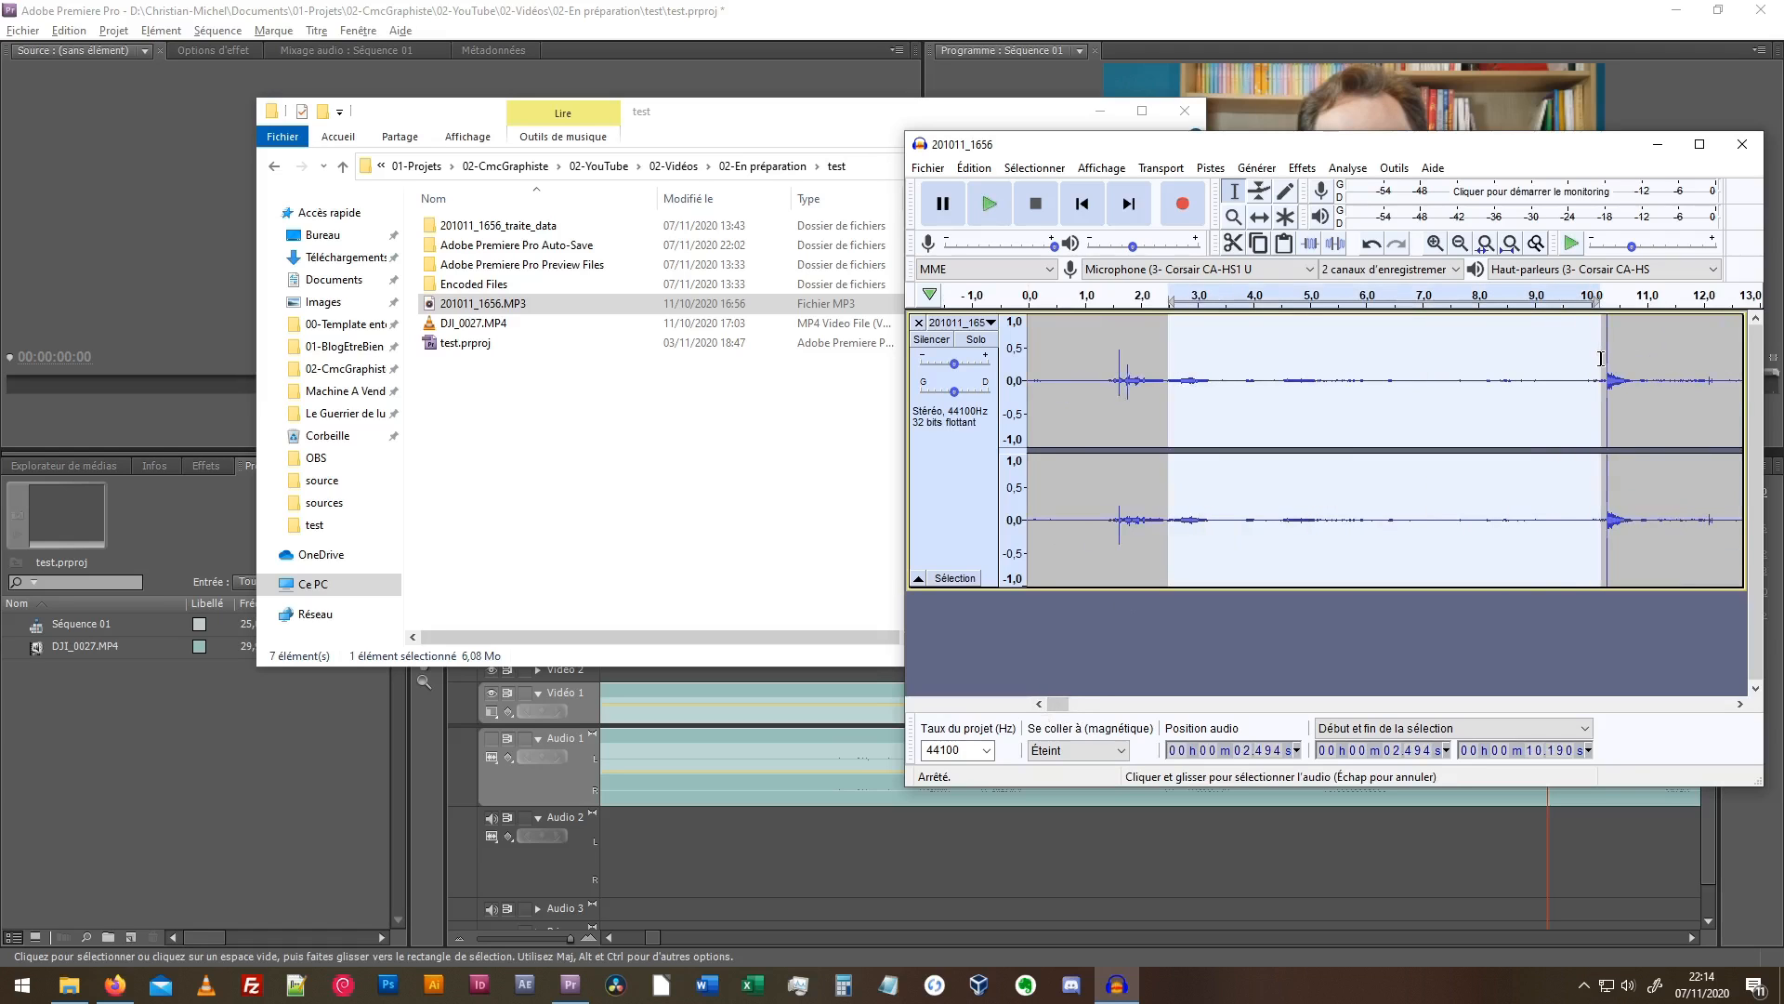
left_click(1302, 167)
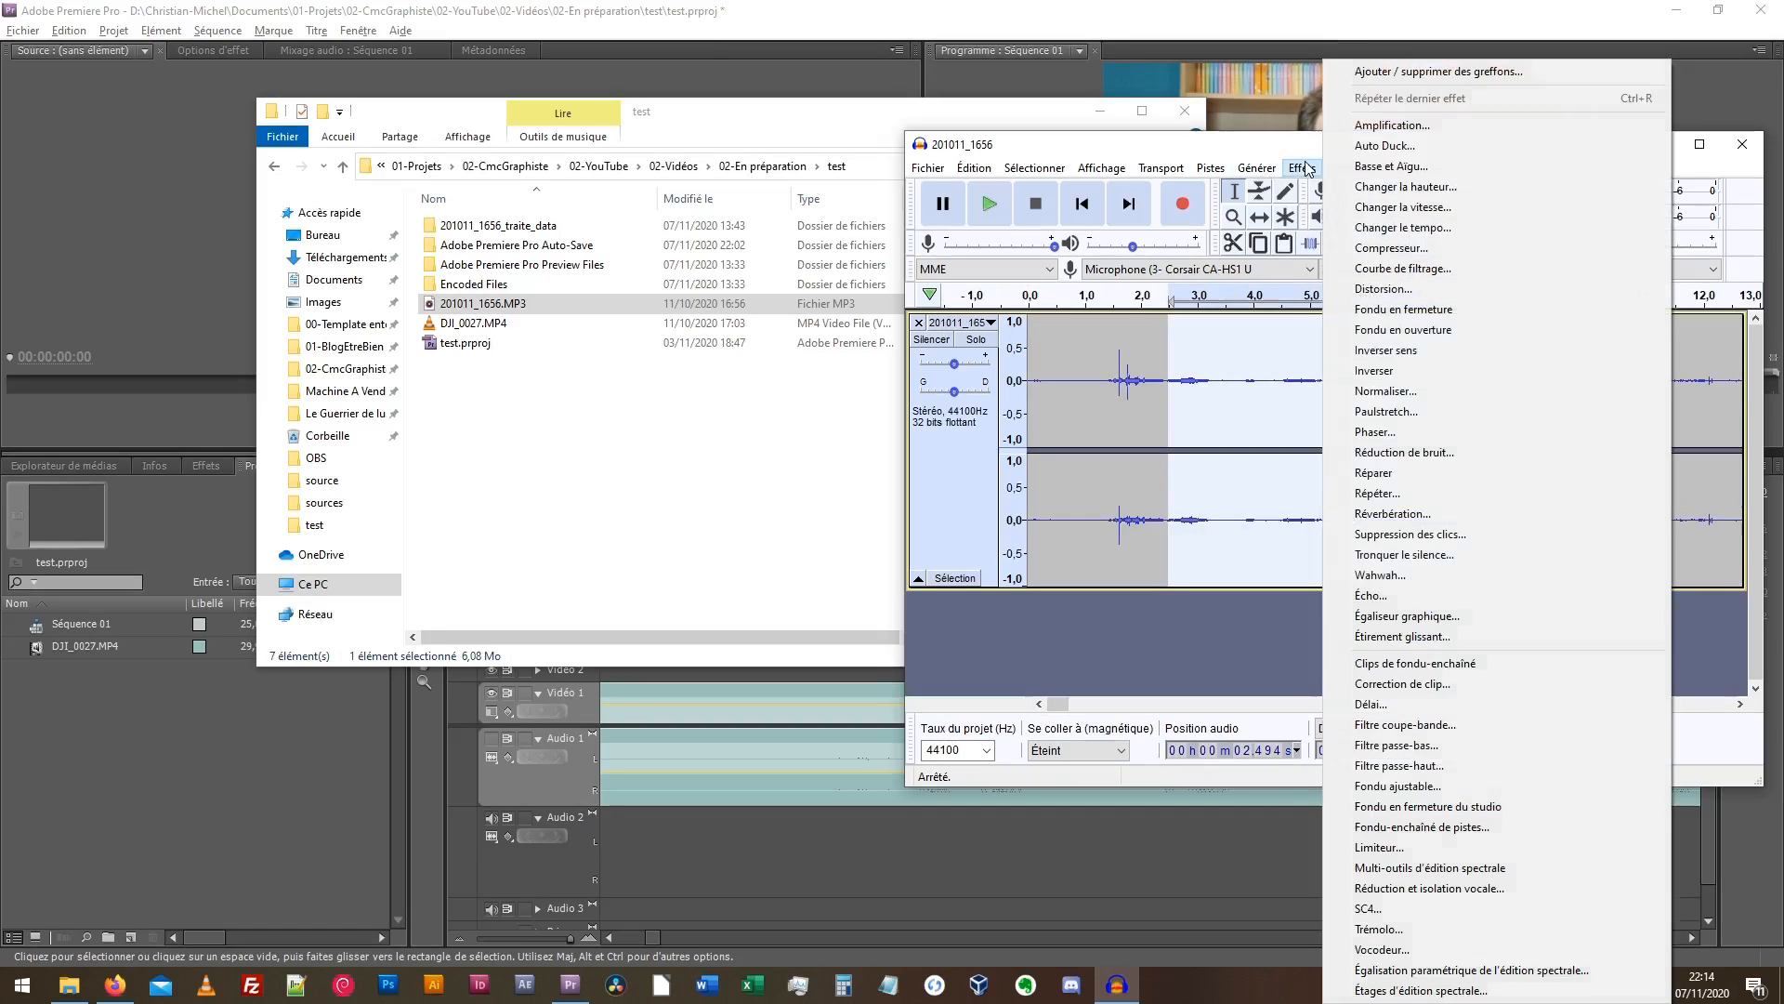
left_click(1403, 453)
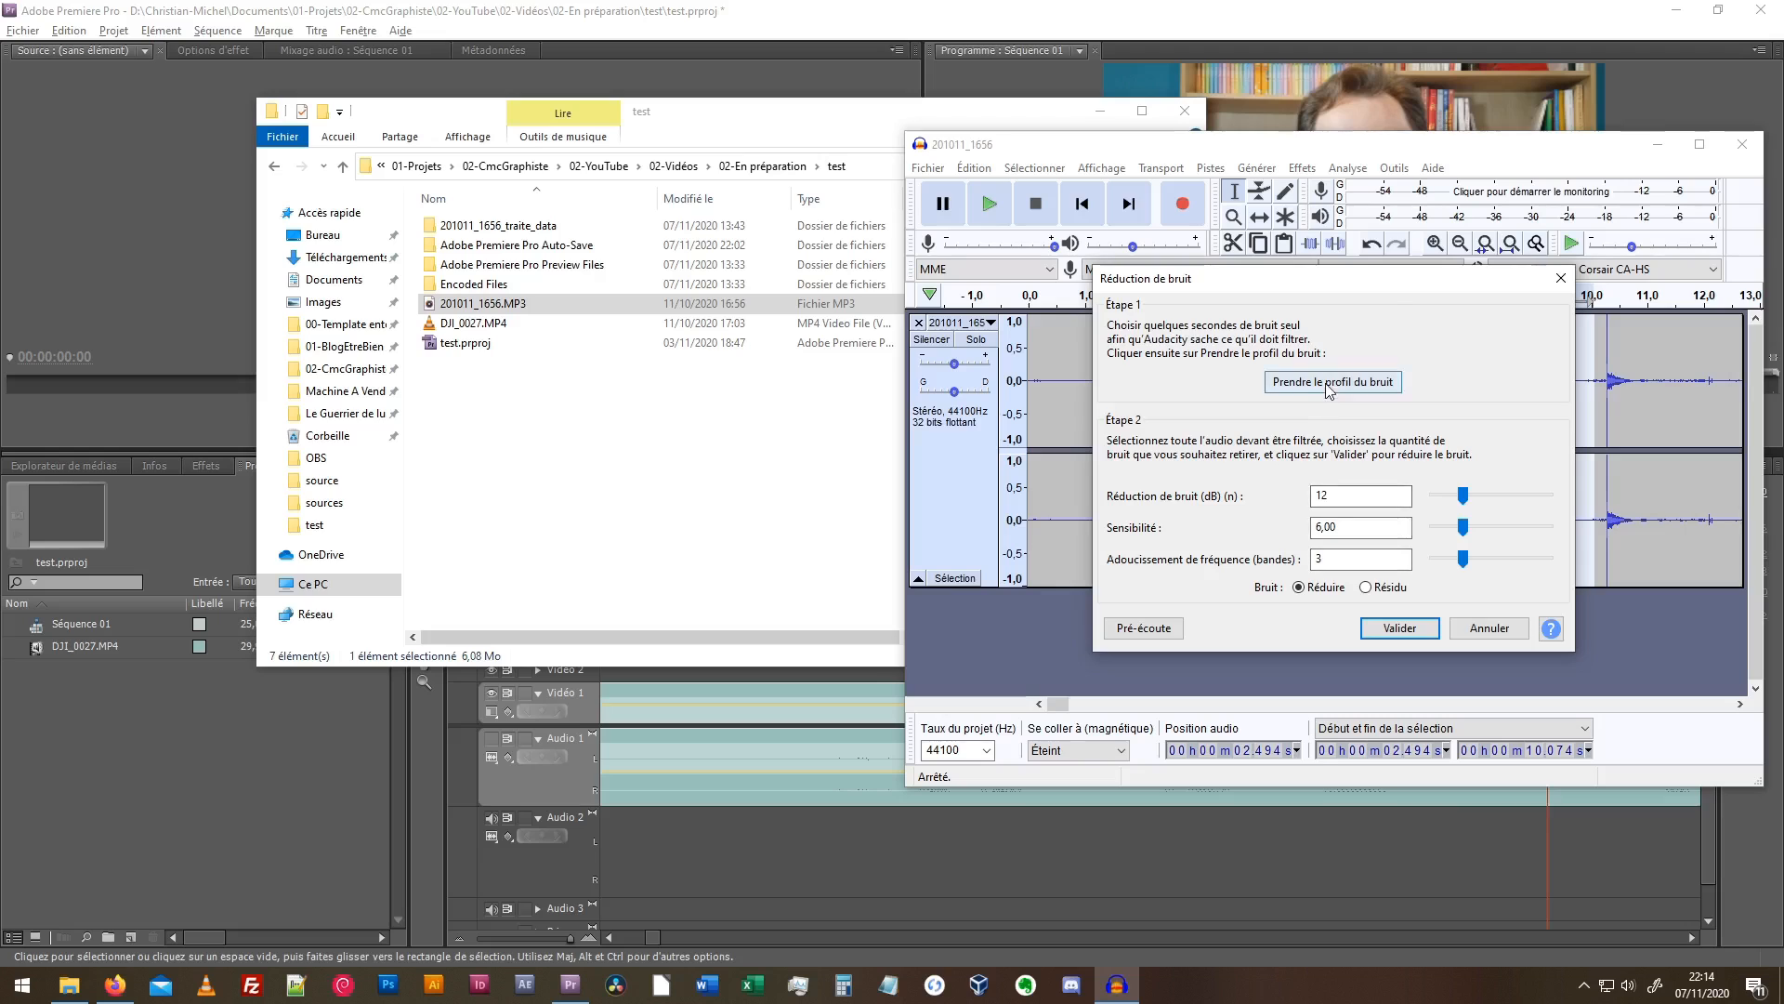
left_click(1329, 383)
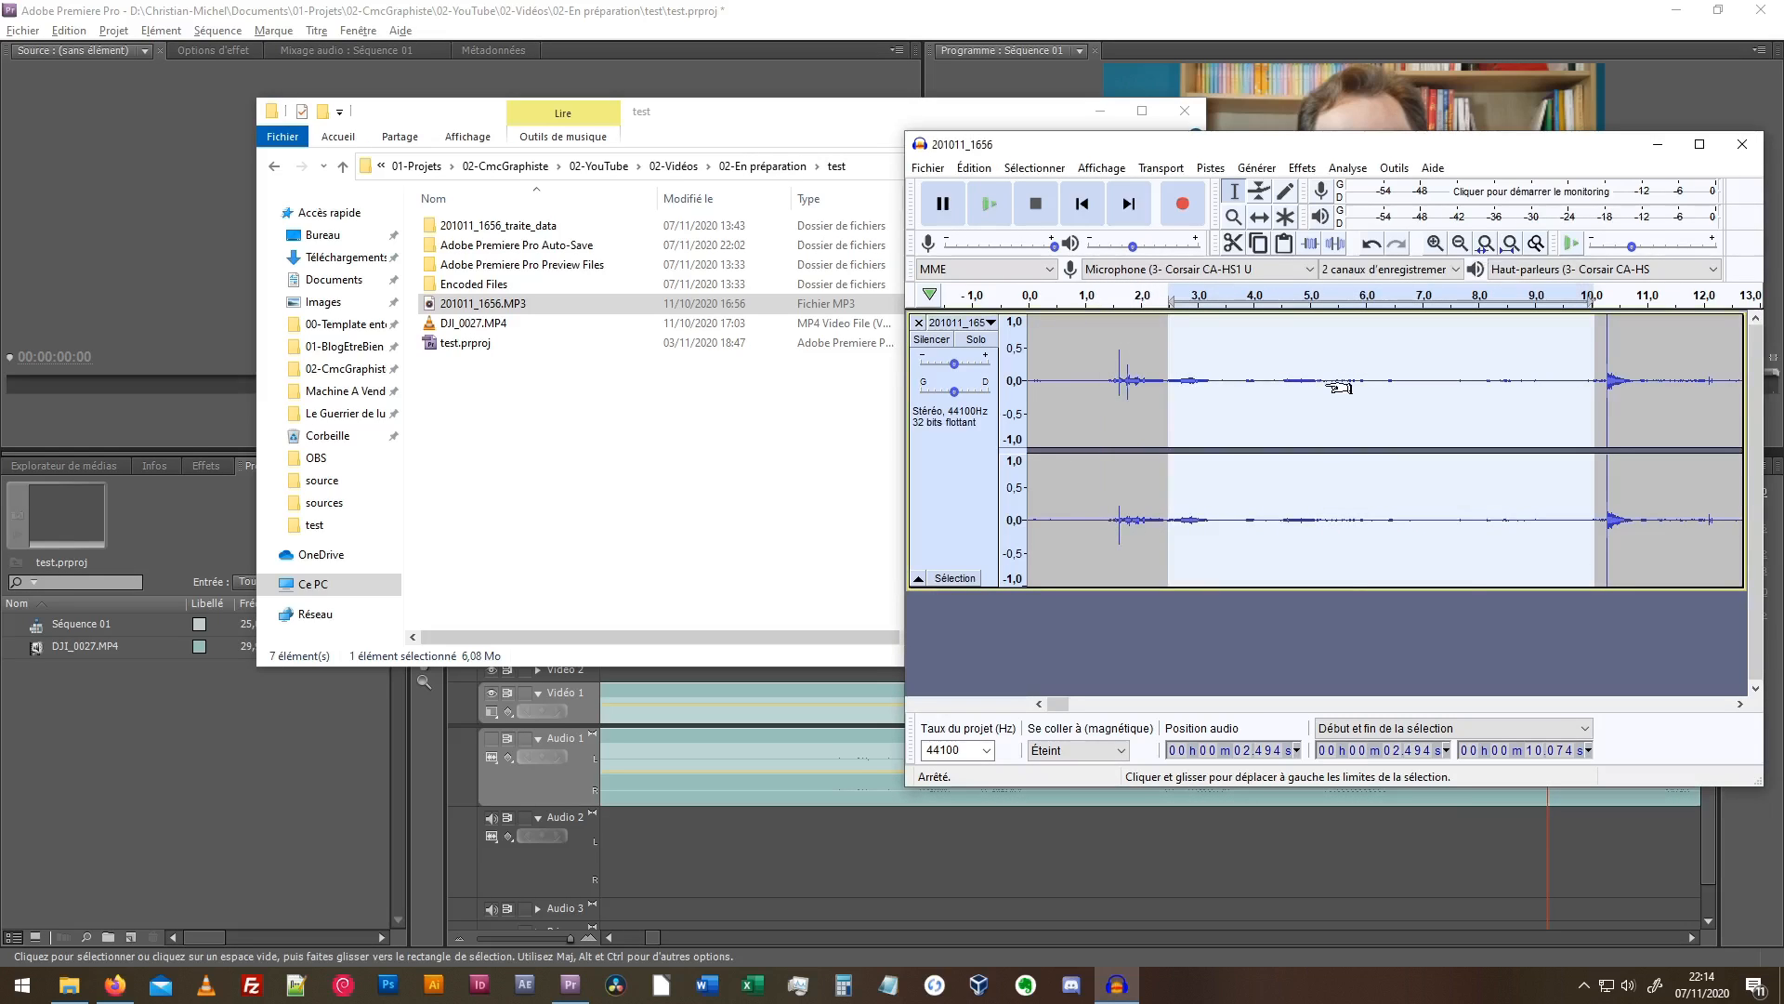
Apply Noise Reduction to the entire track with 12 dB reduction, sensitivity 6.00 and 3 smoothing bands
key("ctrl+a")
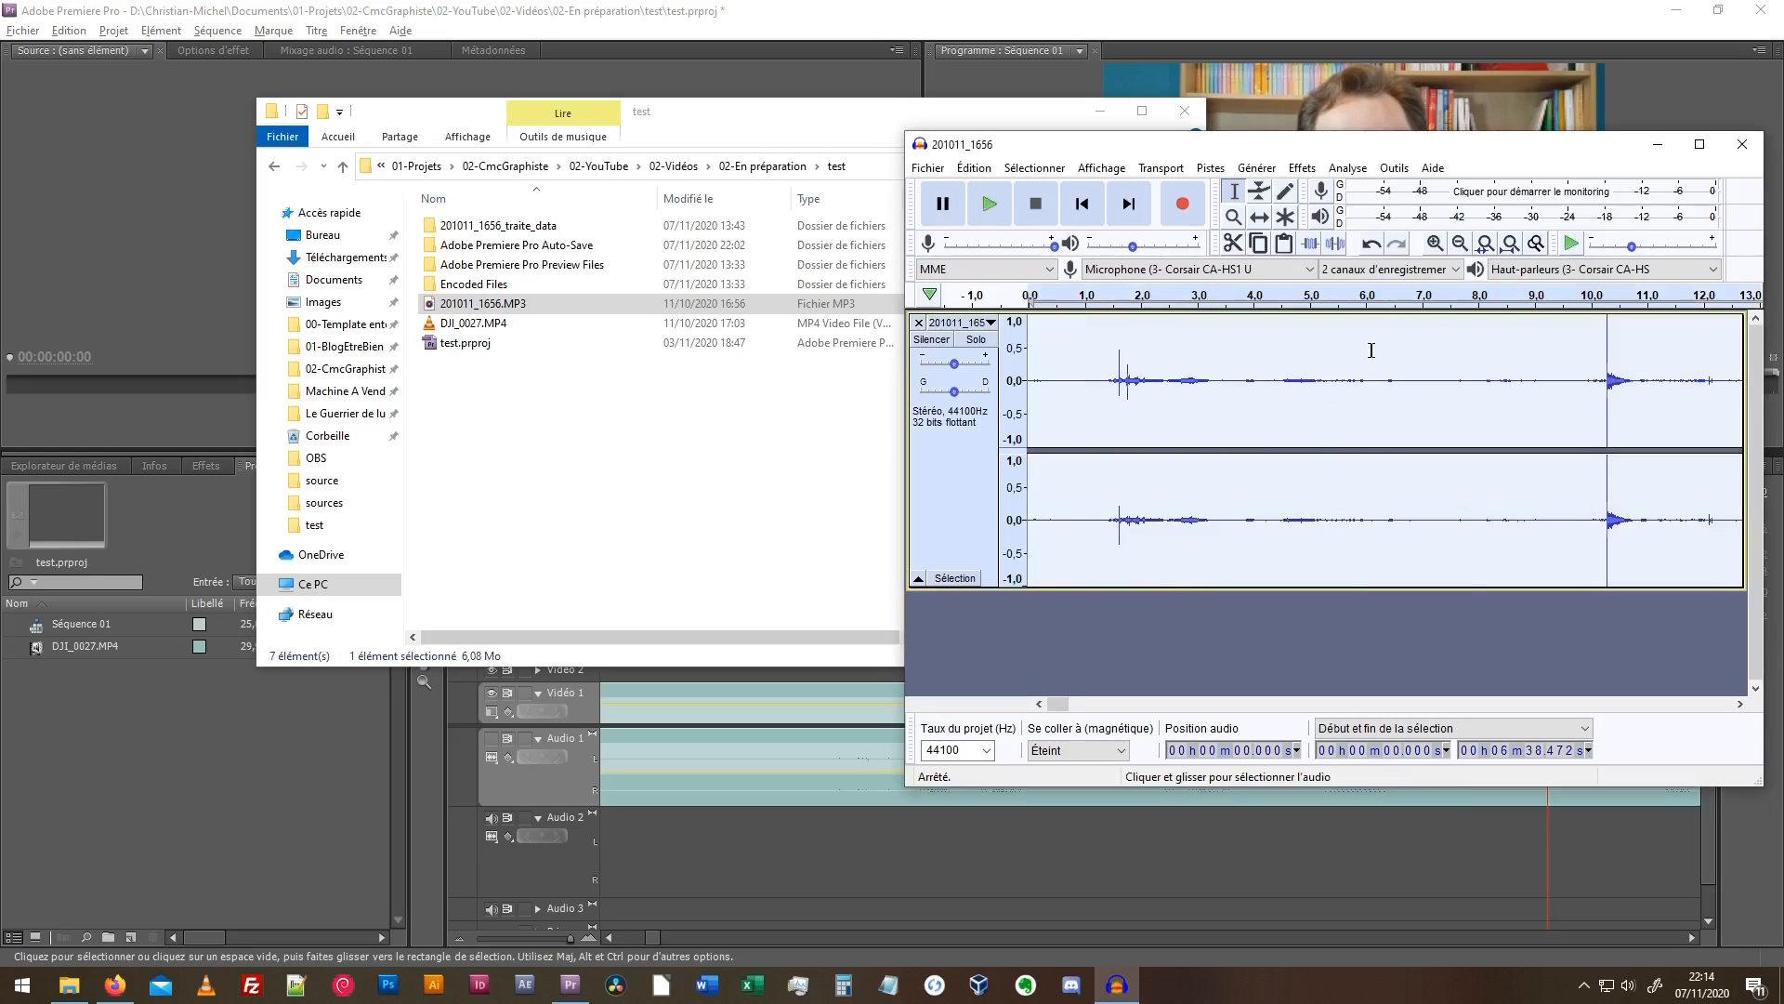
left_click(1302, 167)
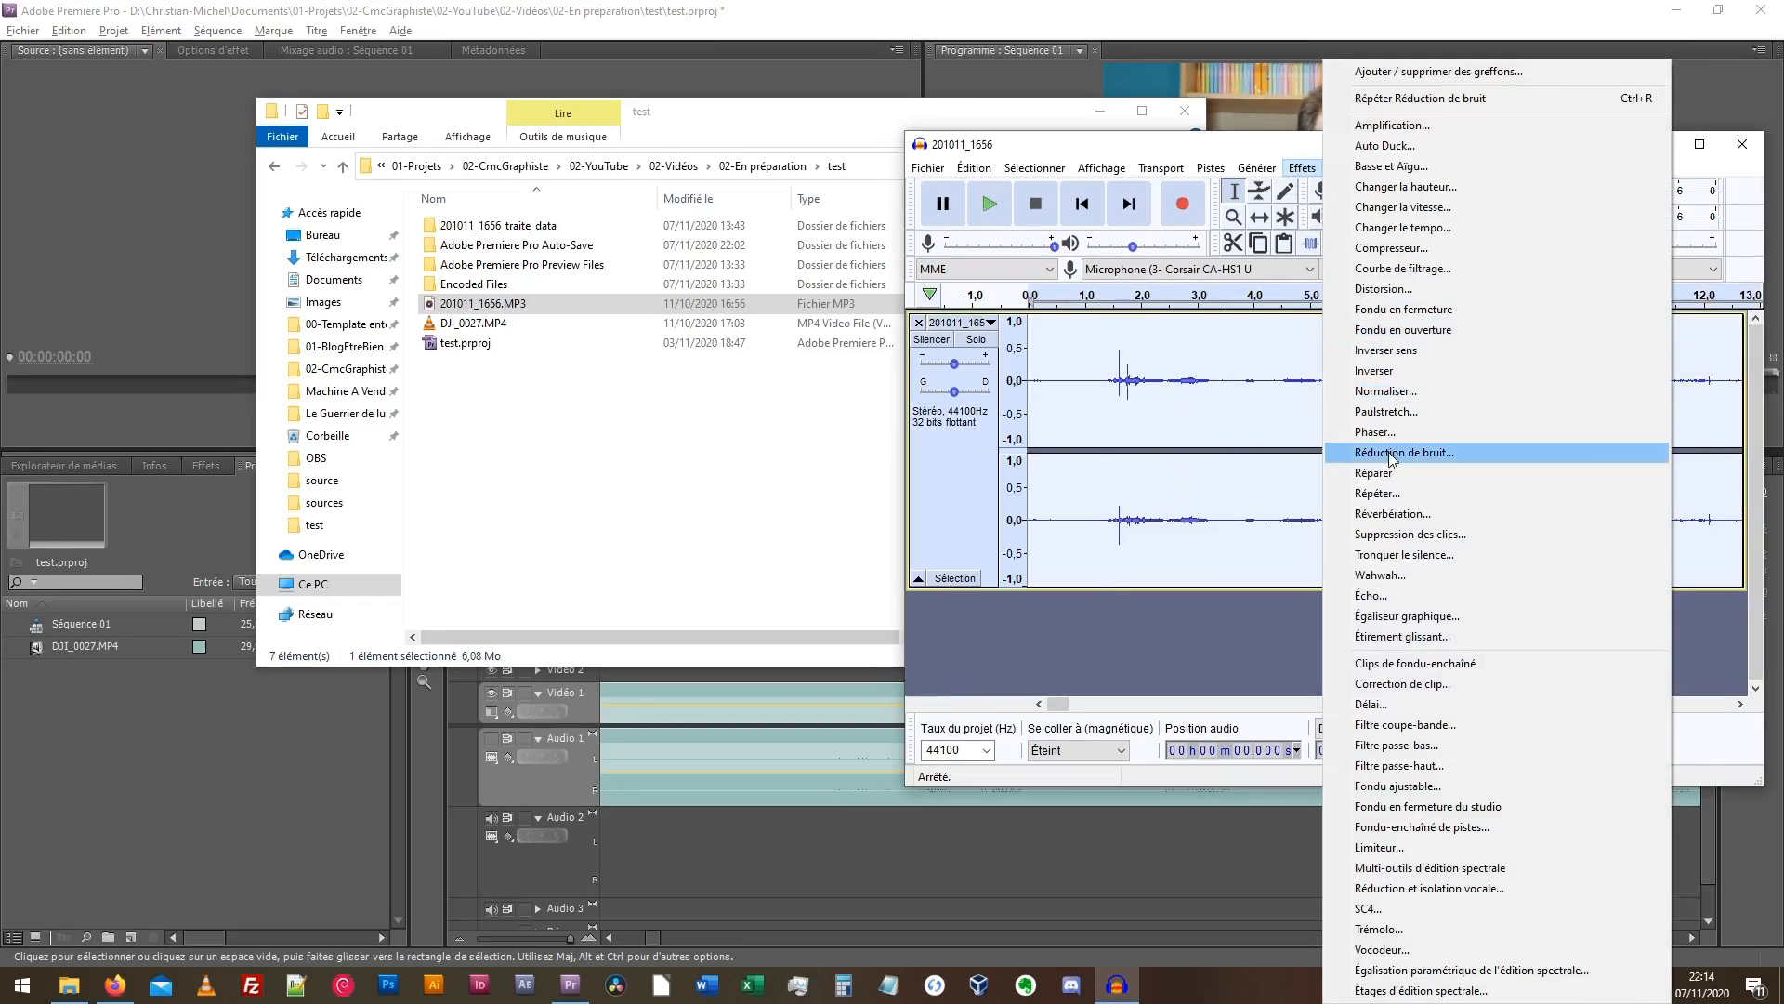
left_click(1391, 454)
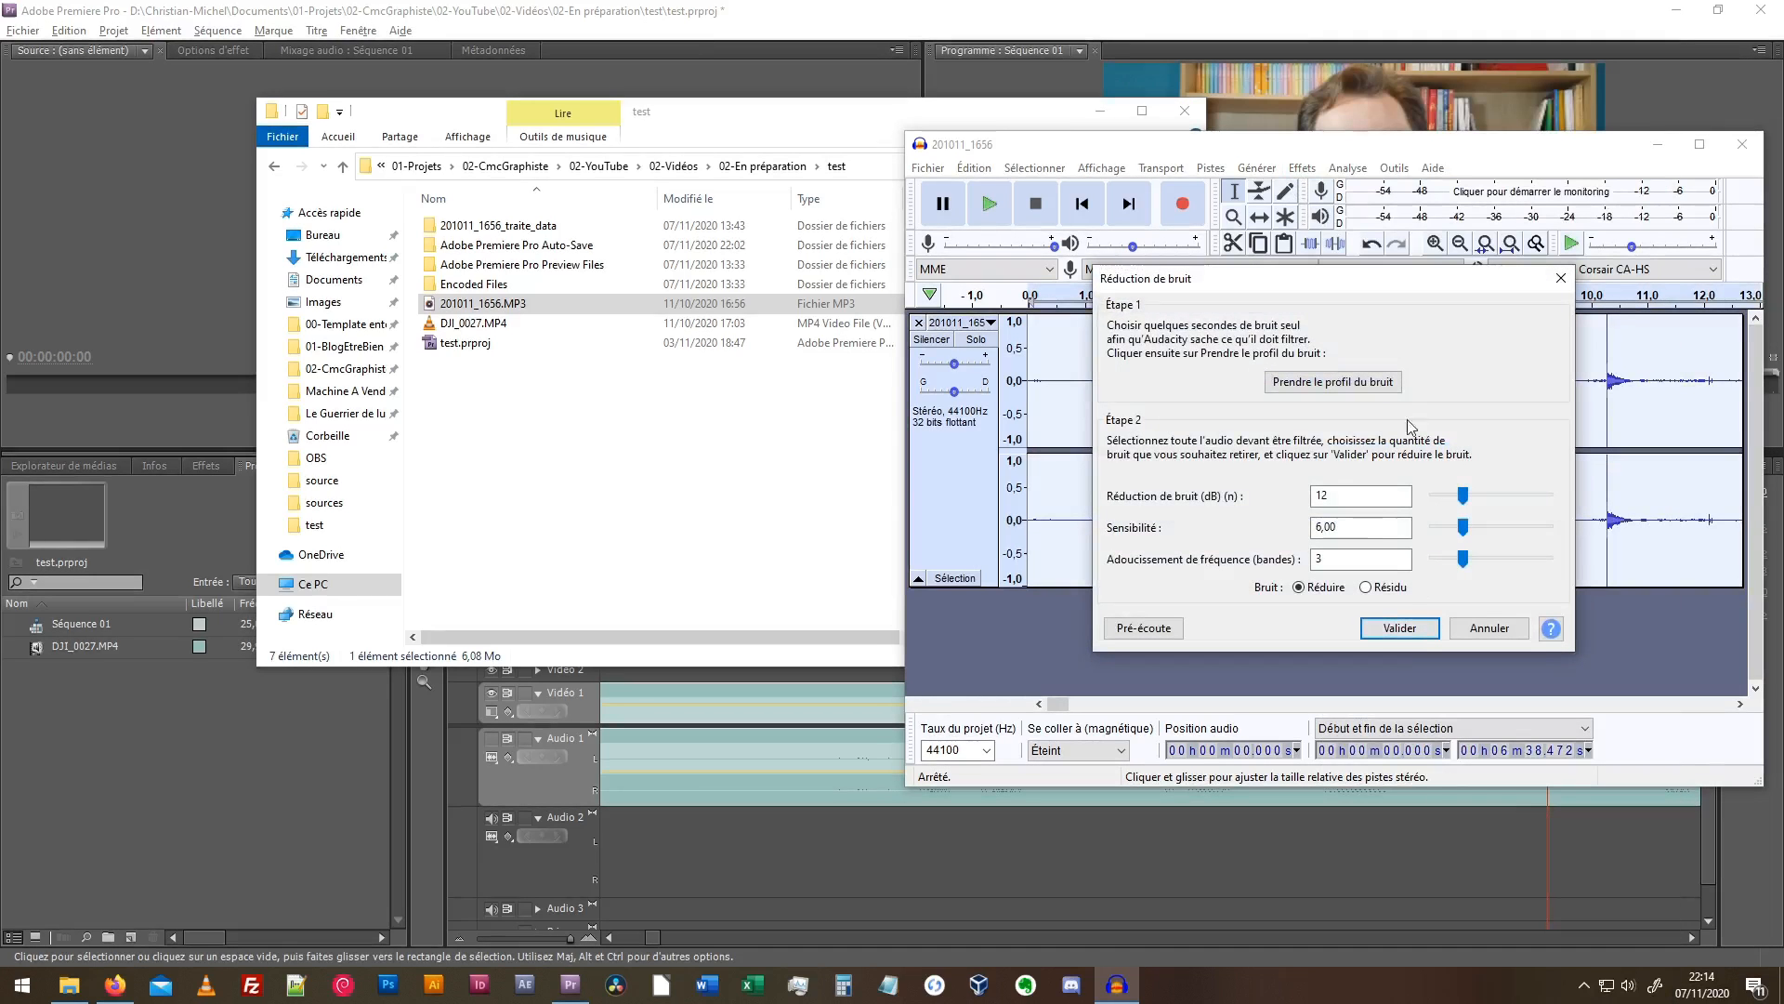
left_click(1400, 627)
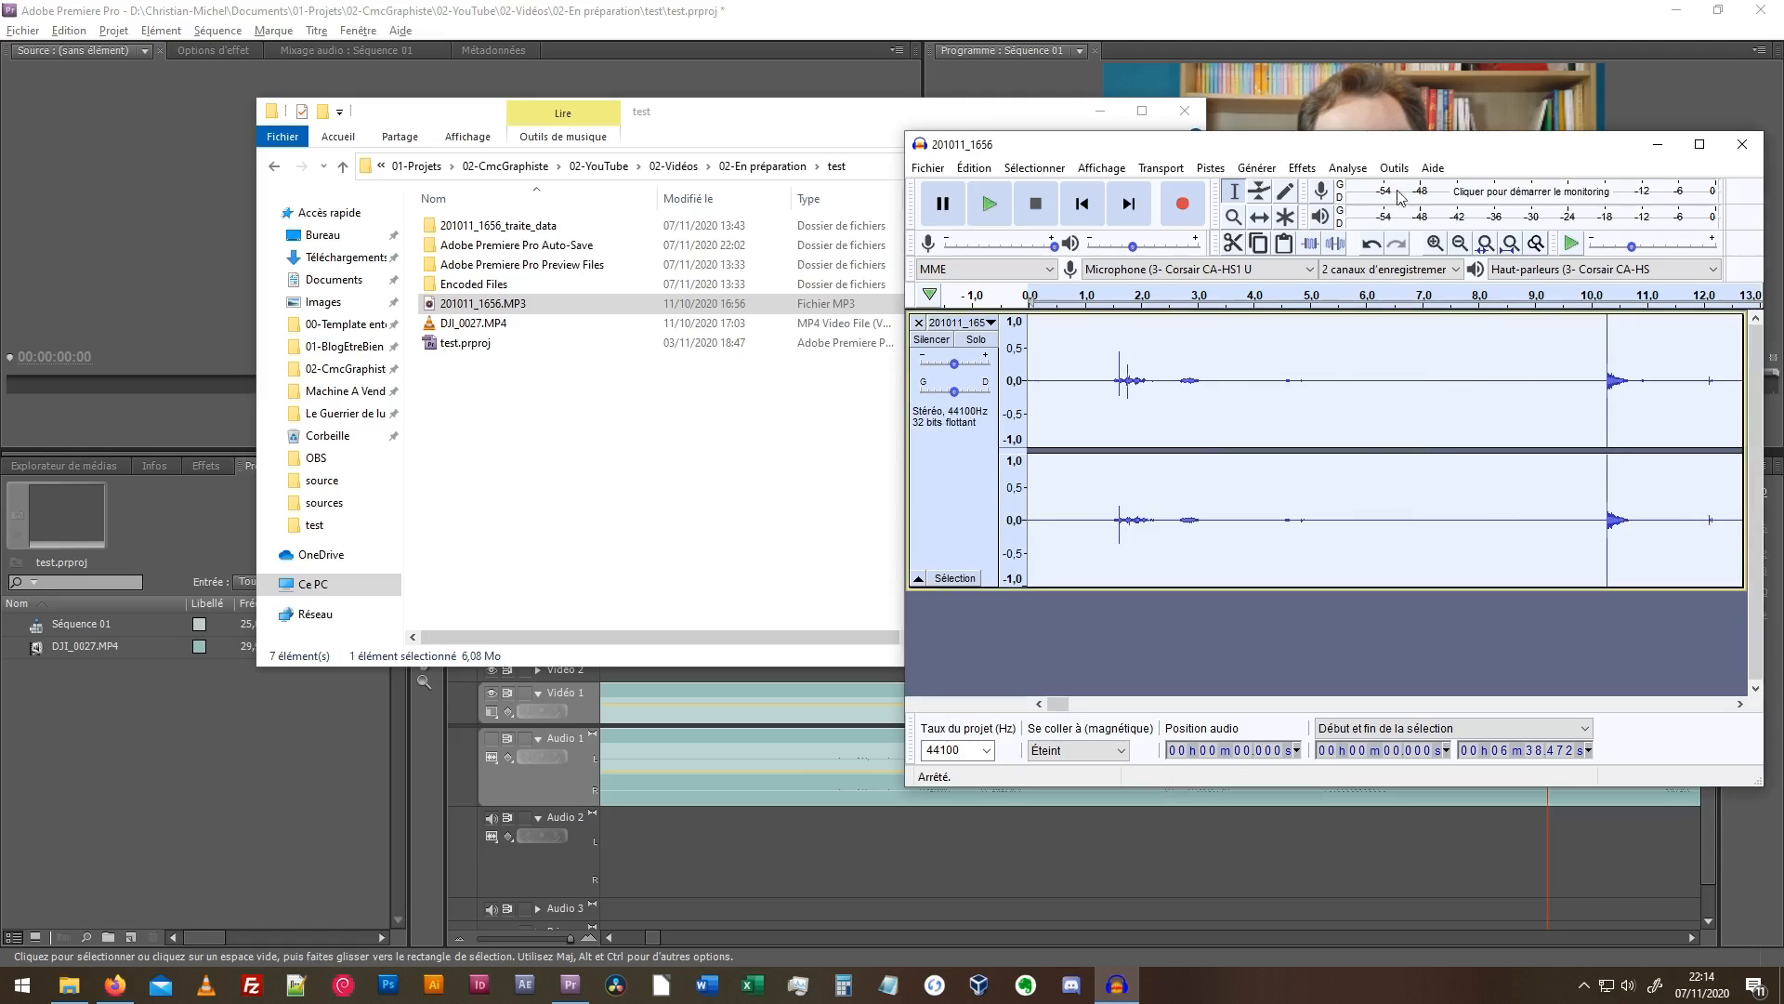
Normalize the whole track to a peak amplitude of -1.0 dB with DC offset removal
left_click(1305, 168)
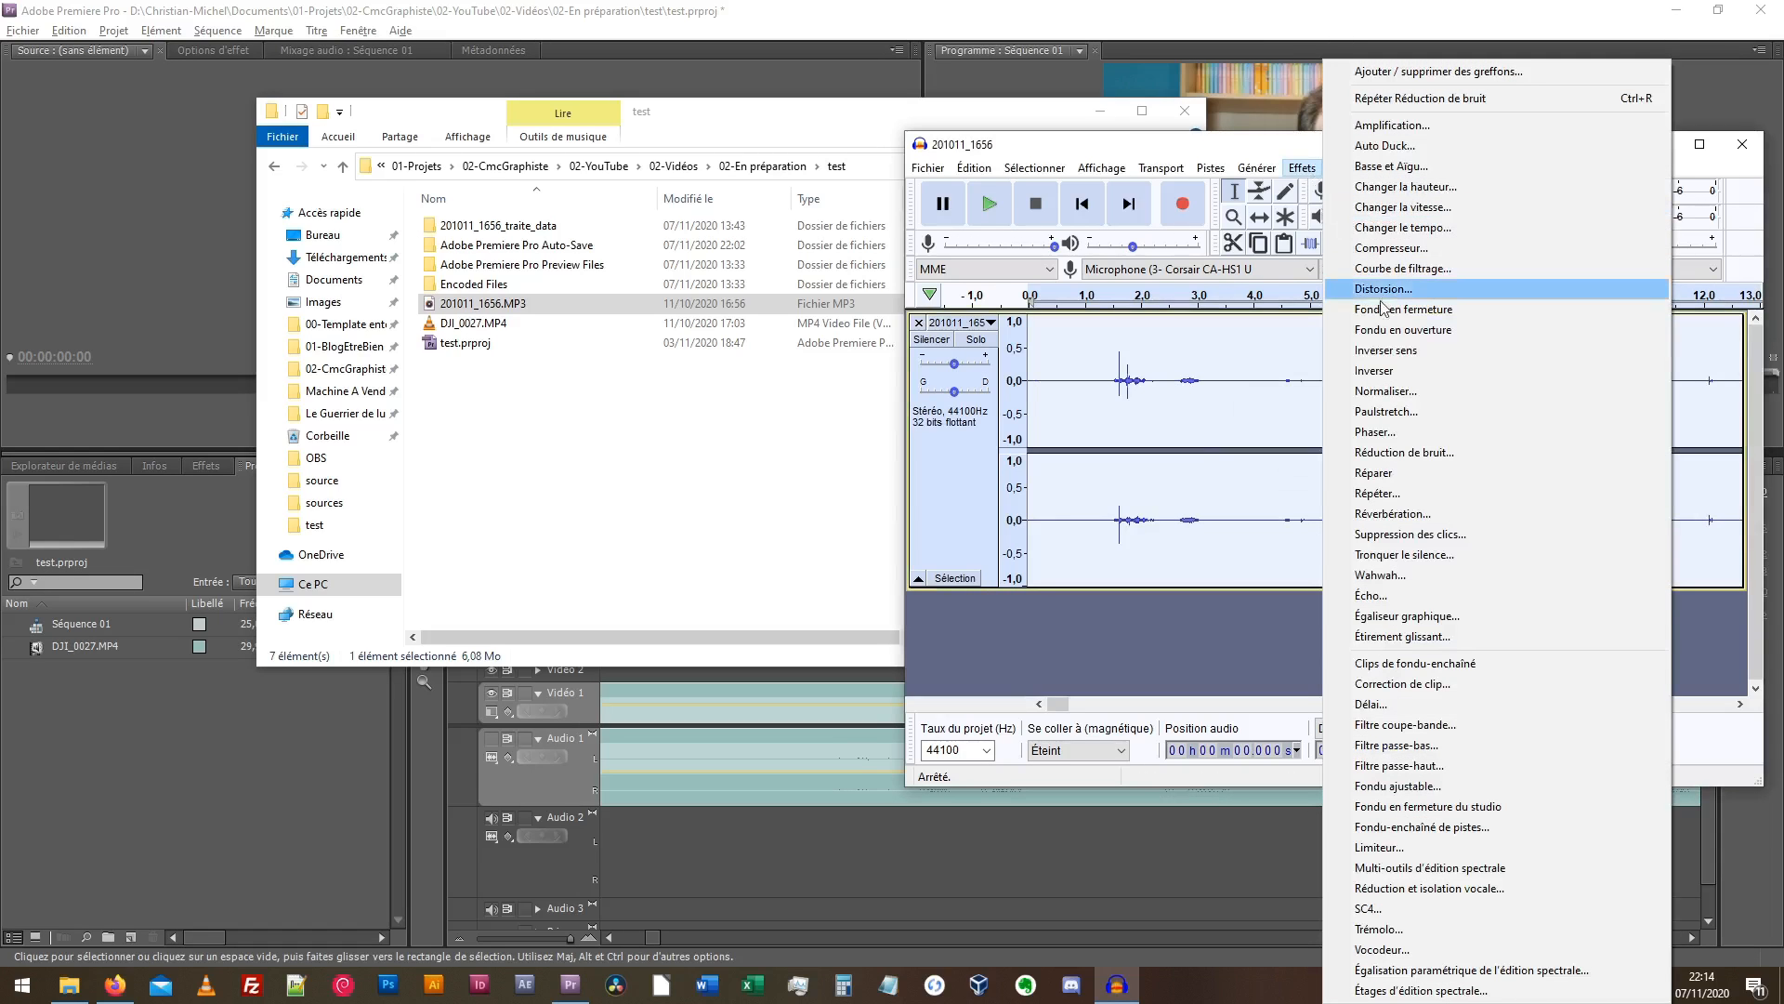
left_click(1389, 397)
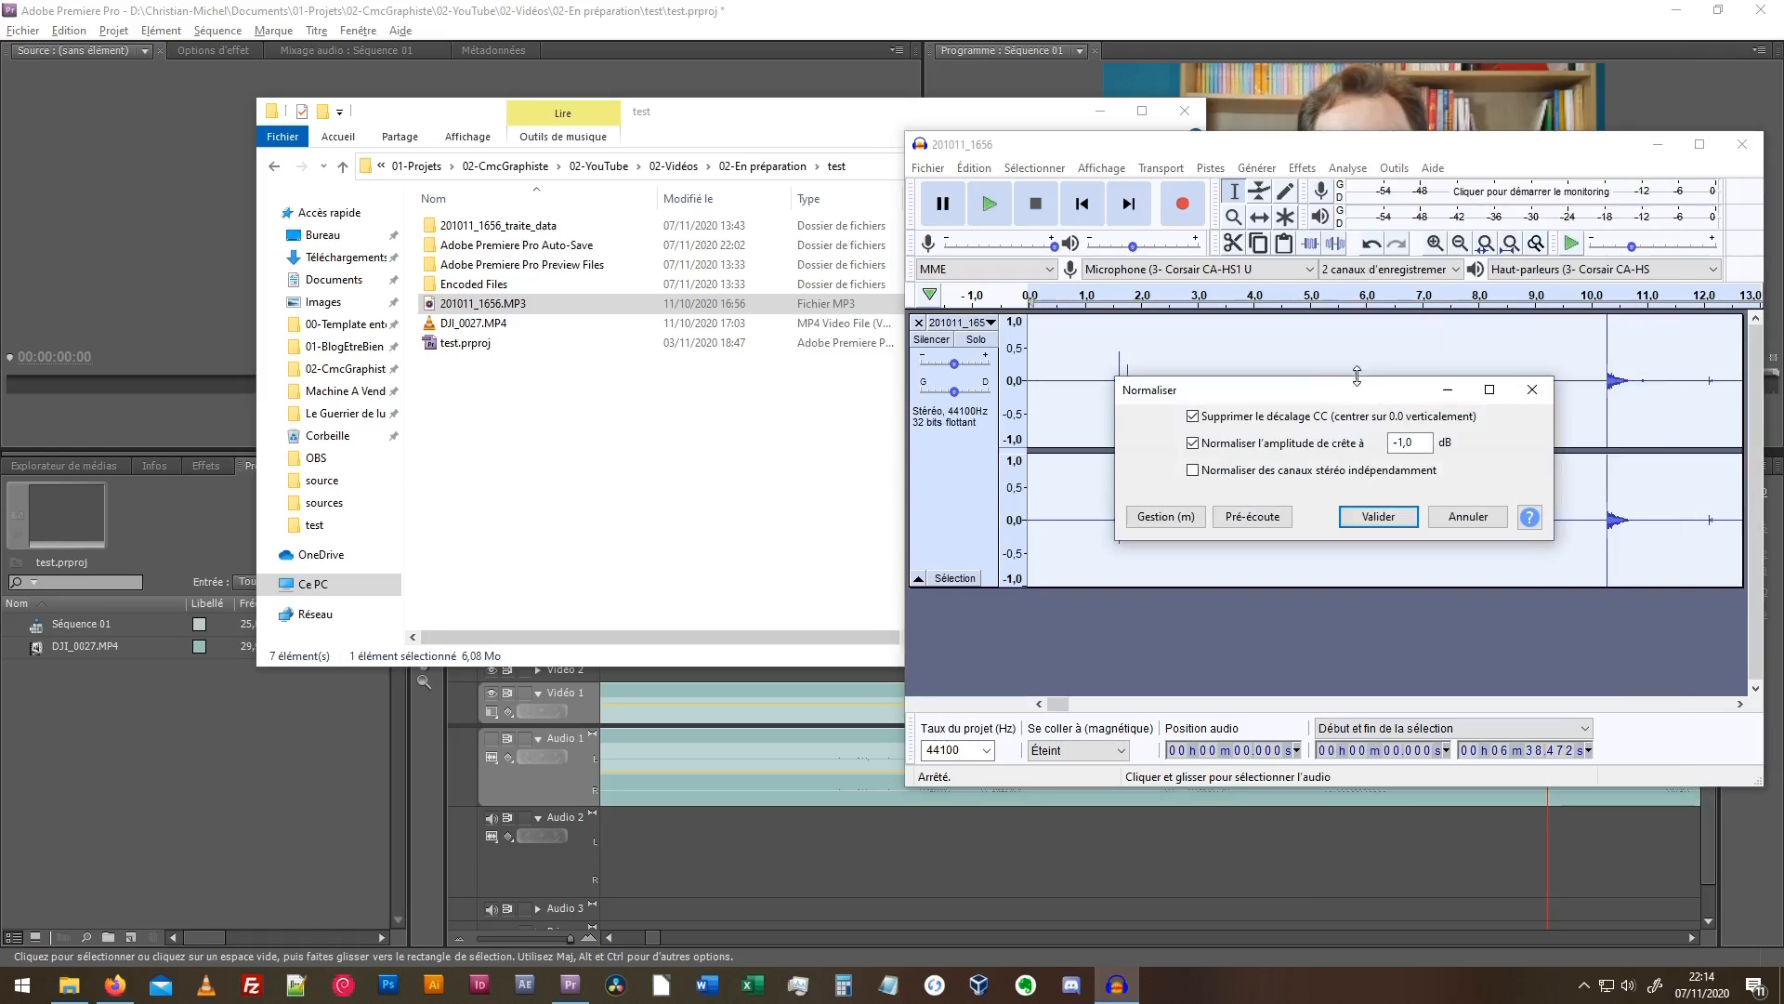
left_click(1371, 526)
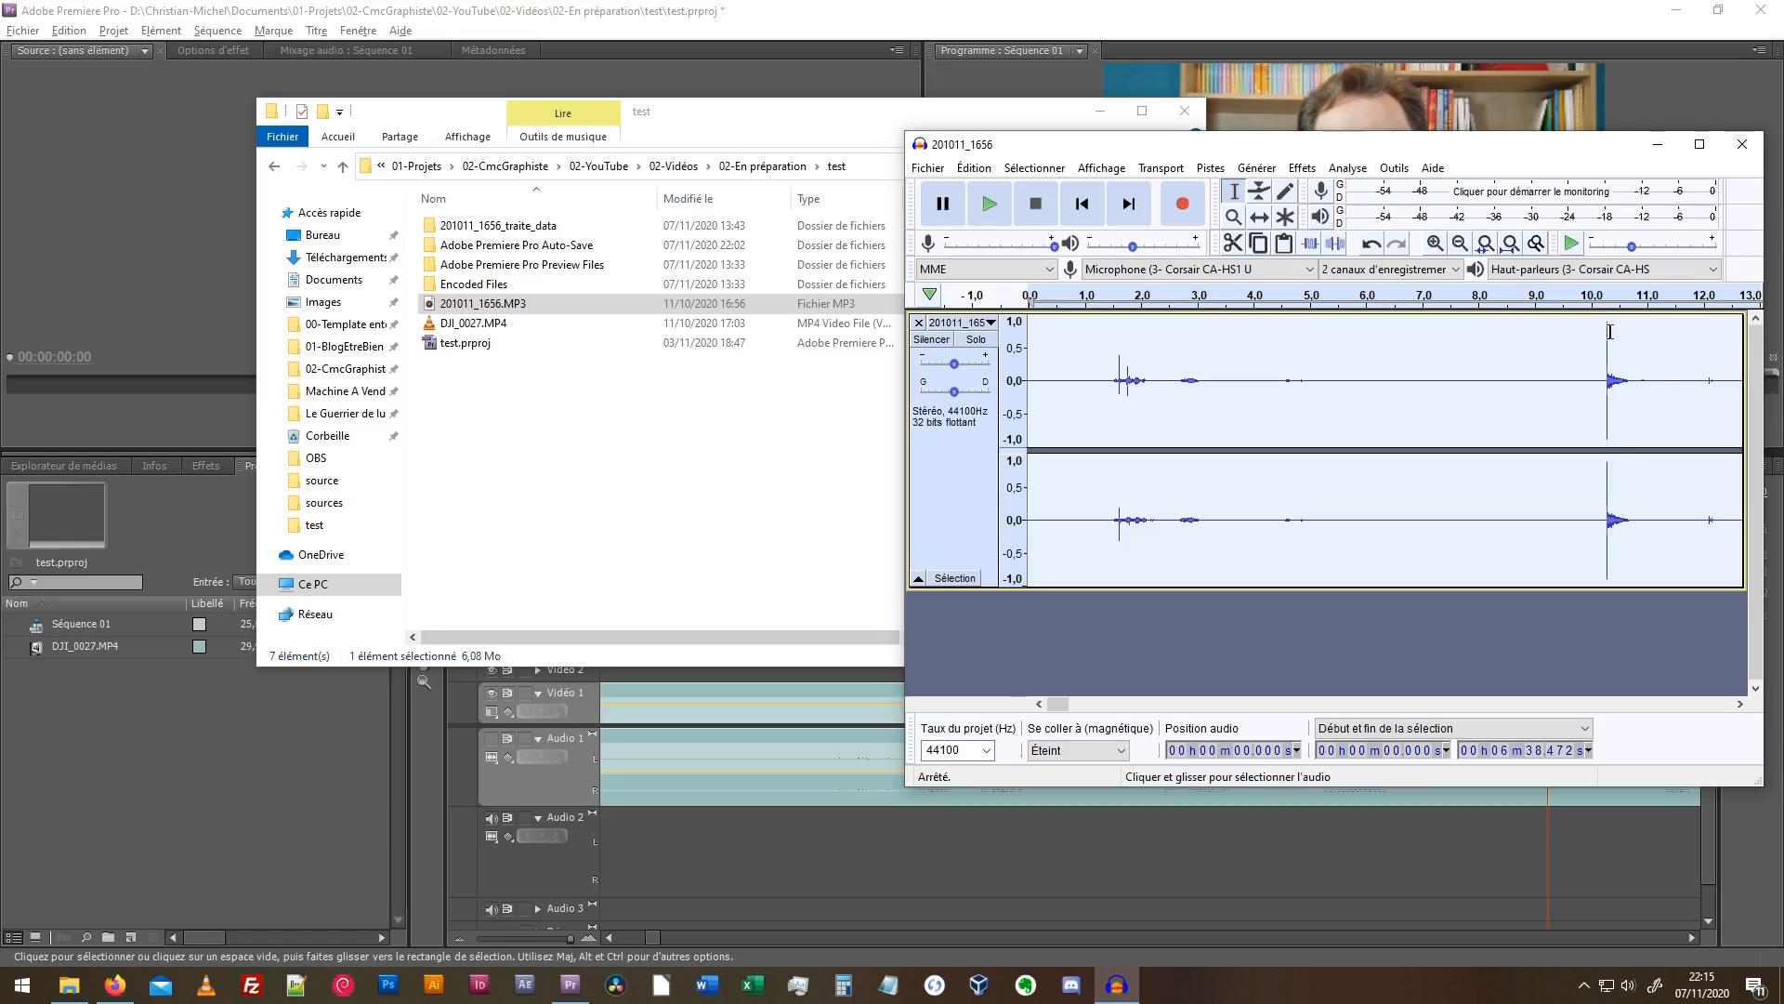
Apply the Filter Curve effect to the whole track, nudging the curve point near 100 Hz to about 9 dB
left_click(1301, 171)
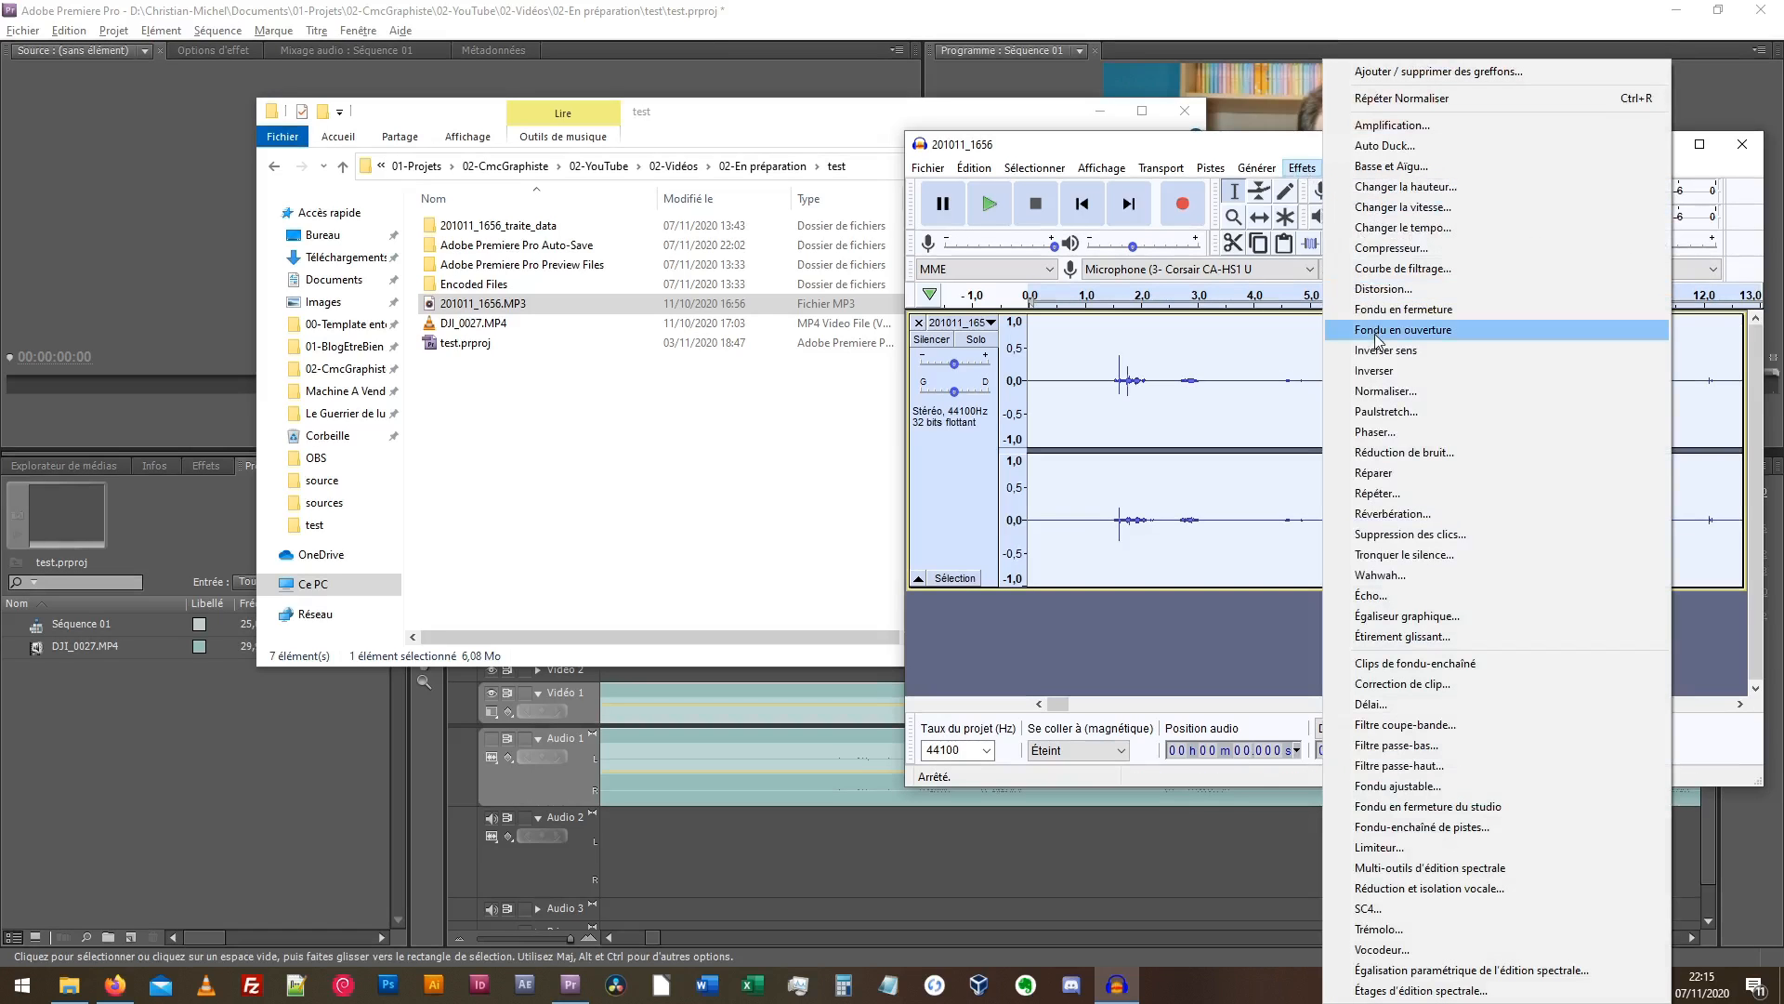
left_click(1389, 269)
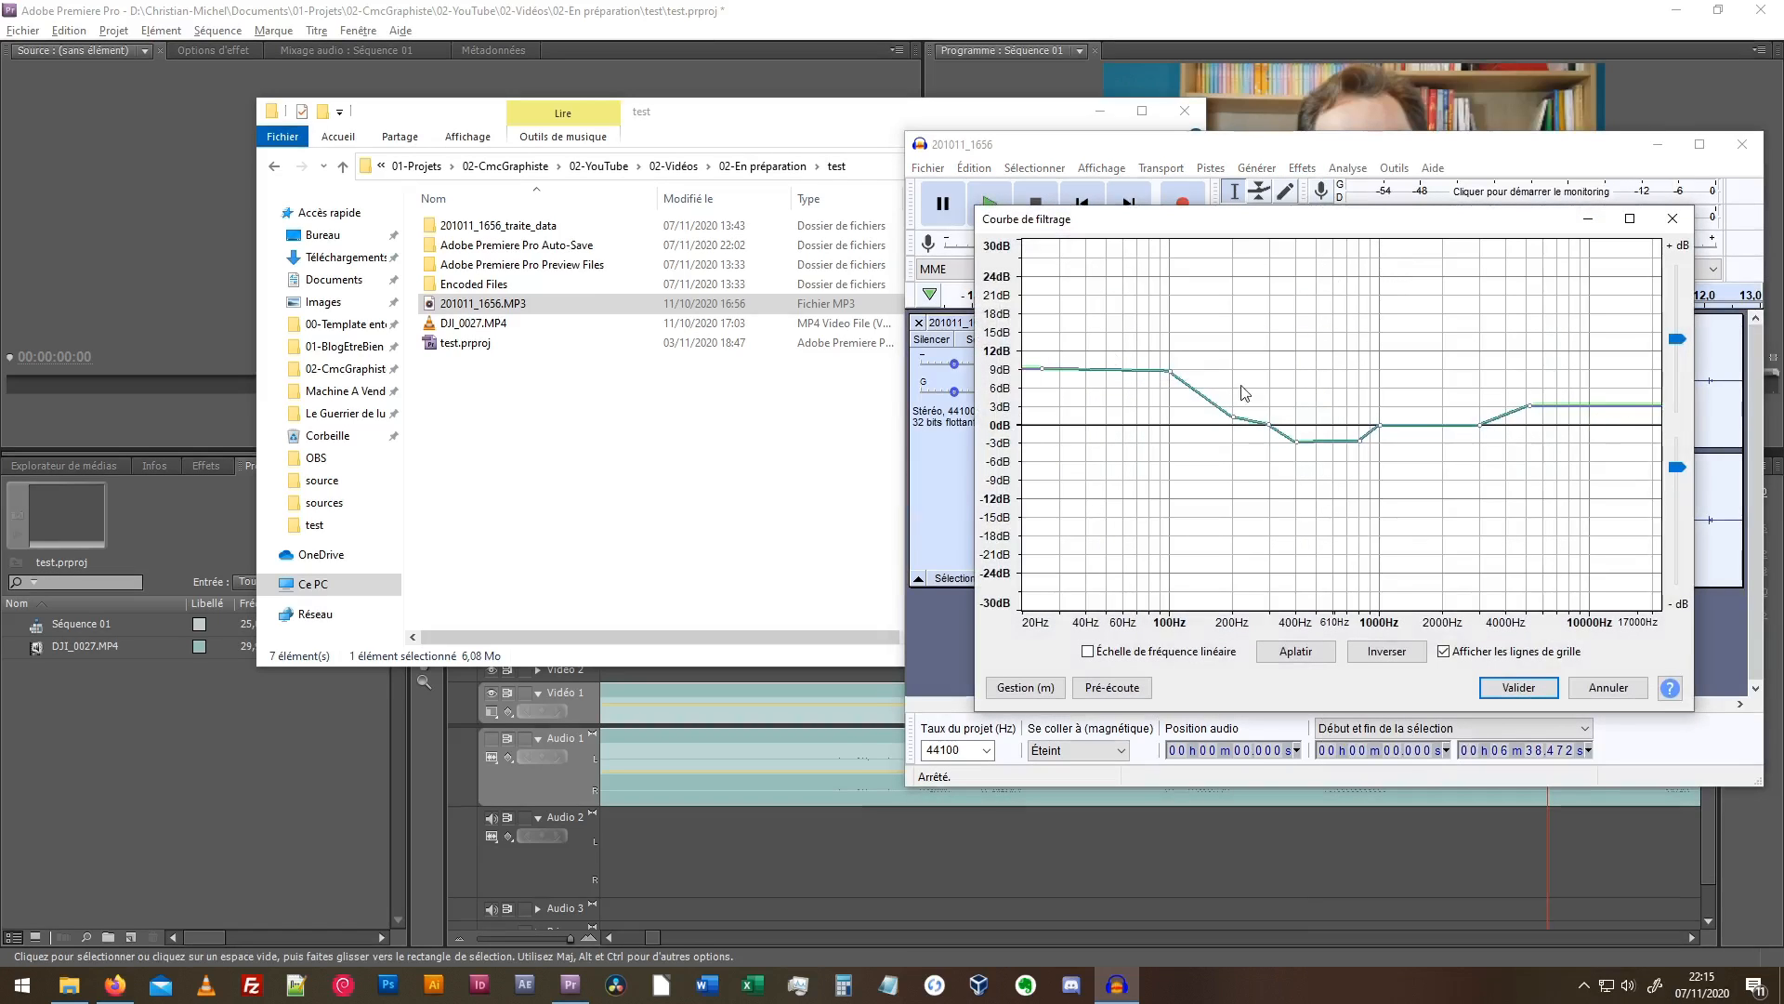
left_click_drag(1169, 381, 1168, 377)
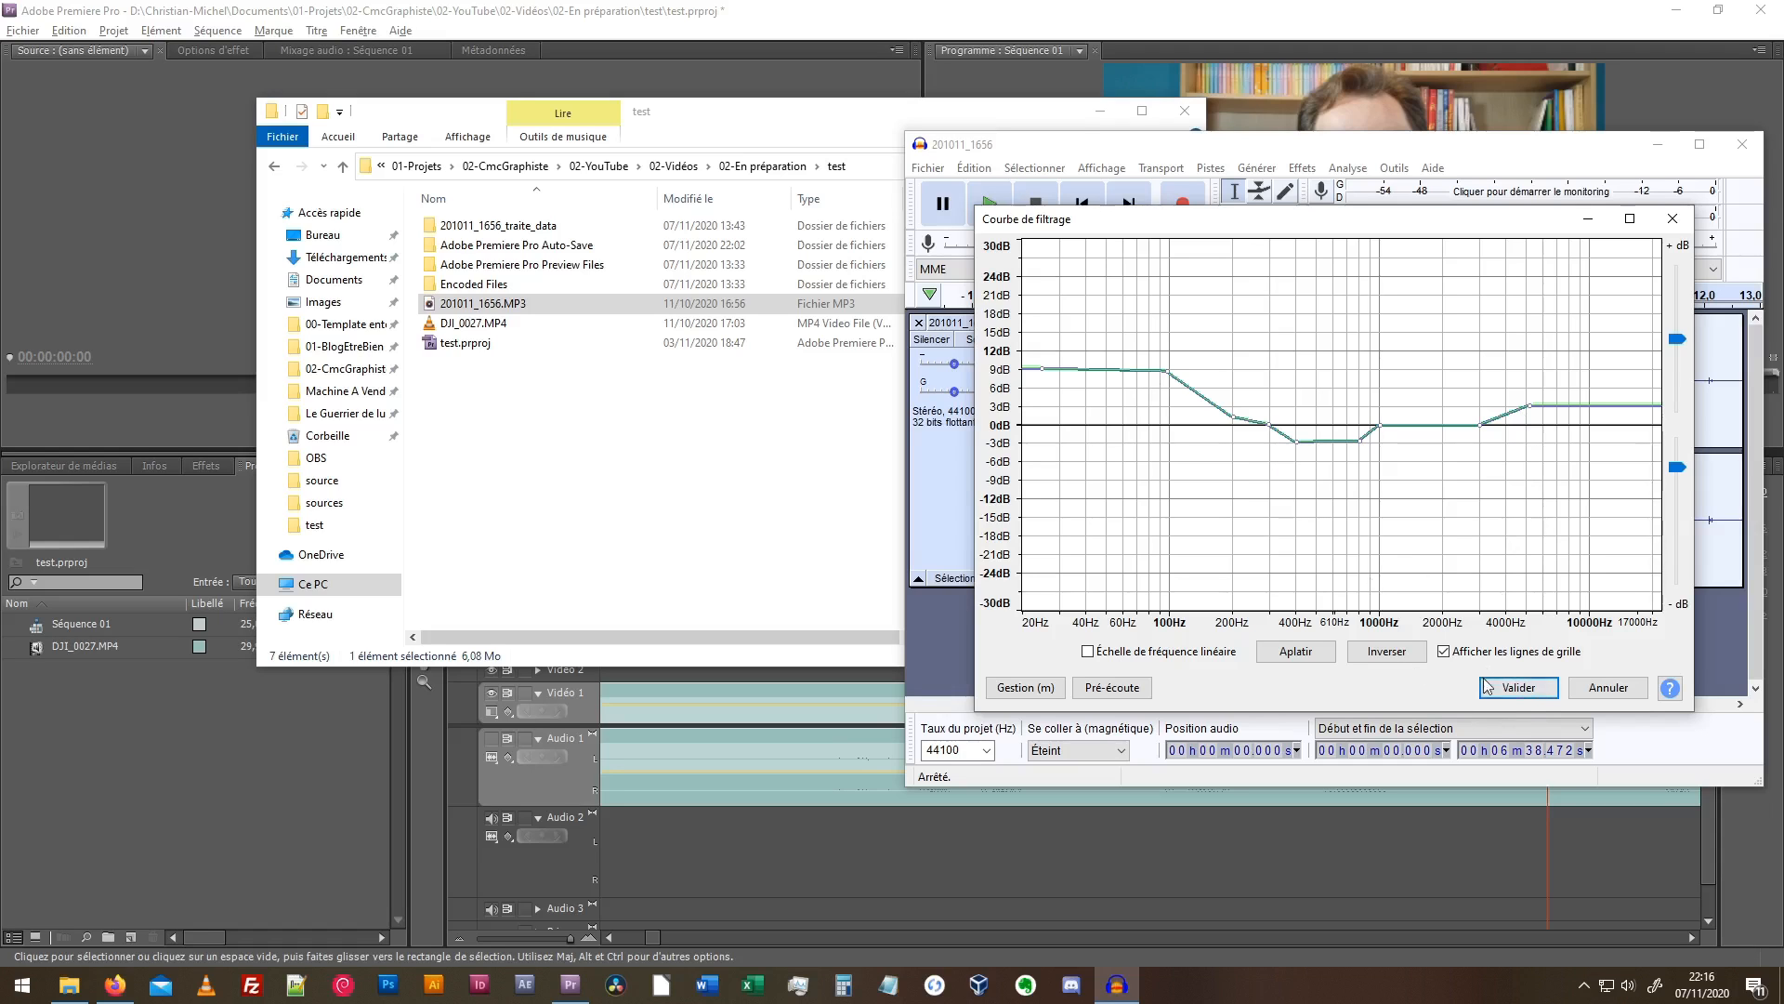
left_click(1518, 687)
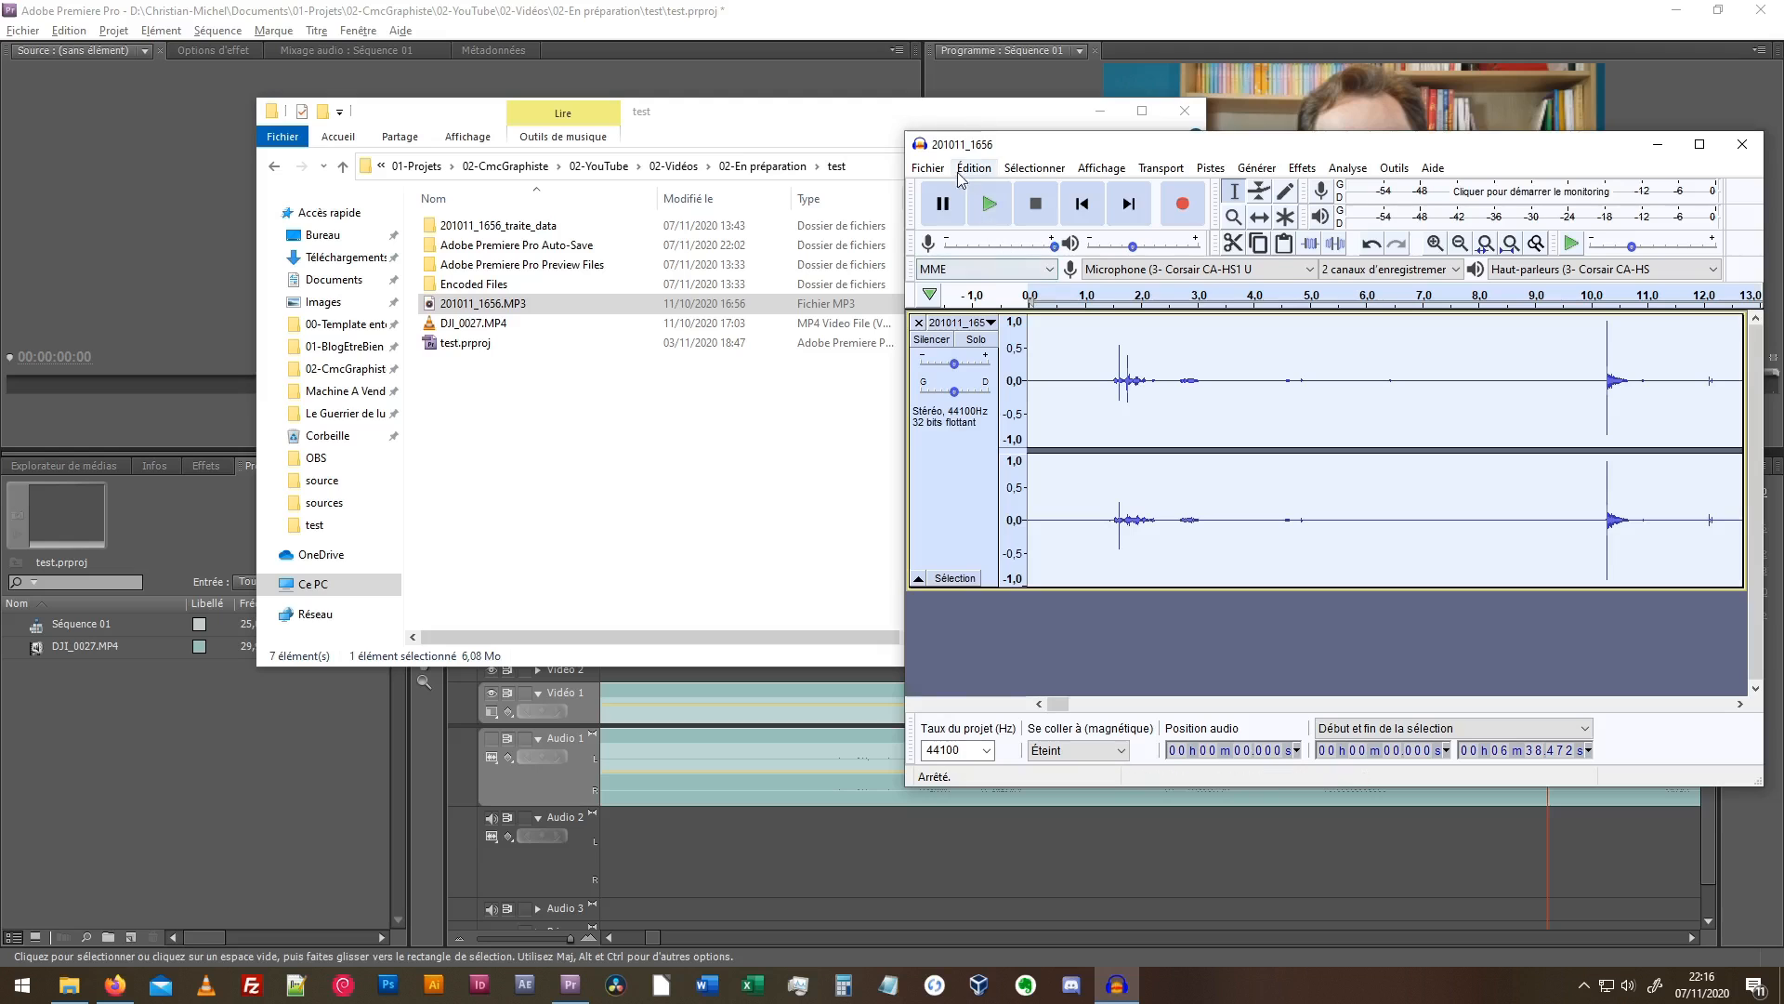
Save the Audacity project in the test folder as 201011_1656_traite.aup
left_click(924, 173)
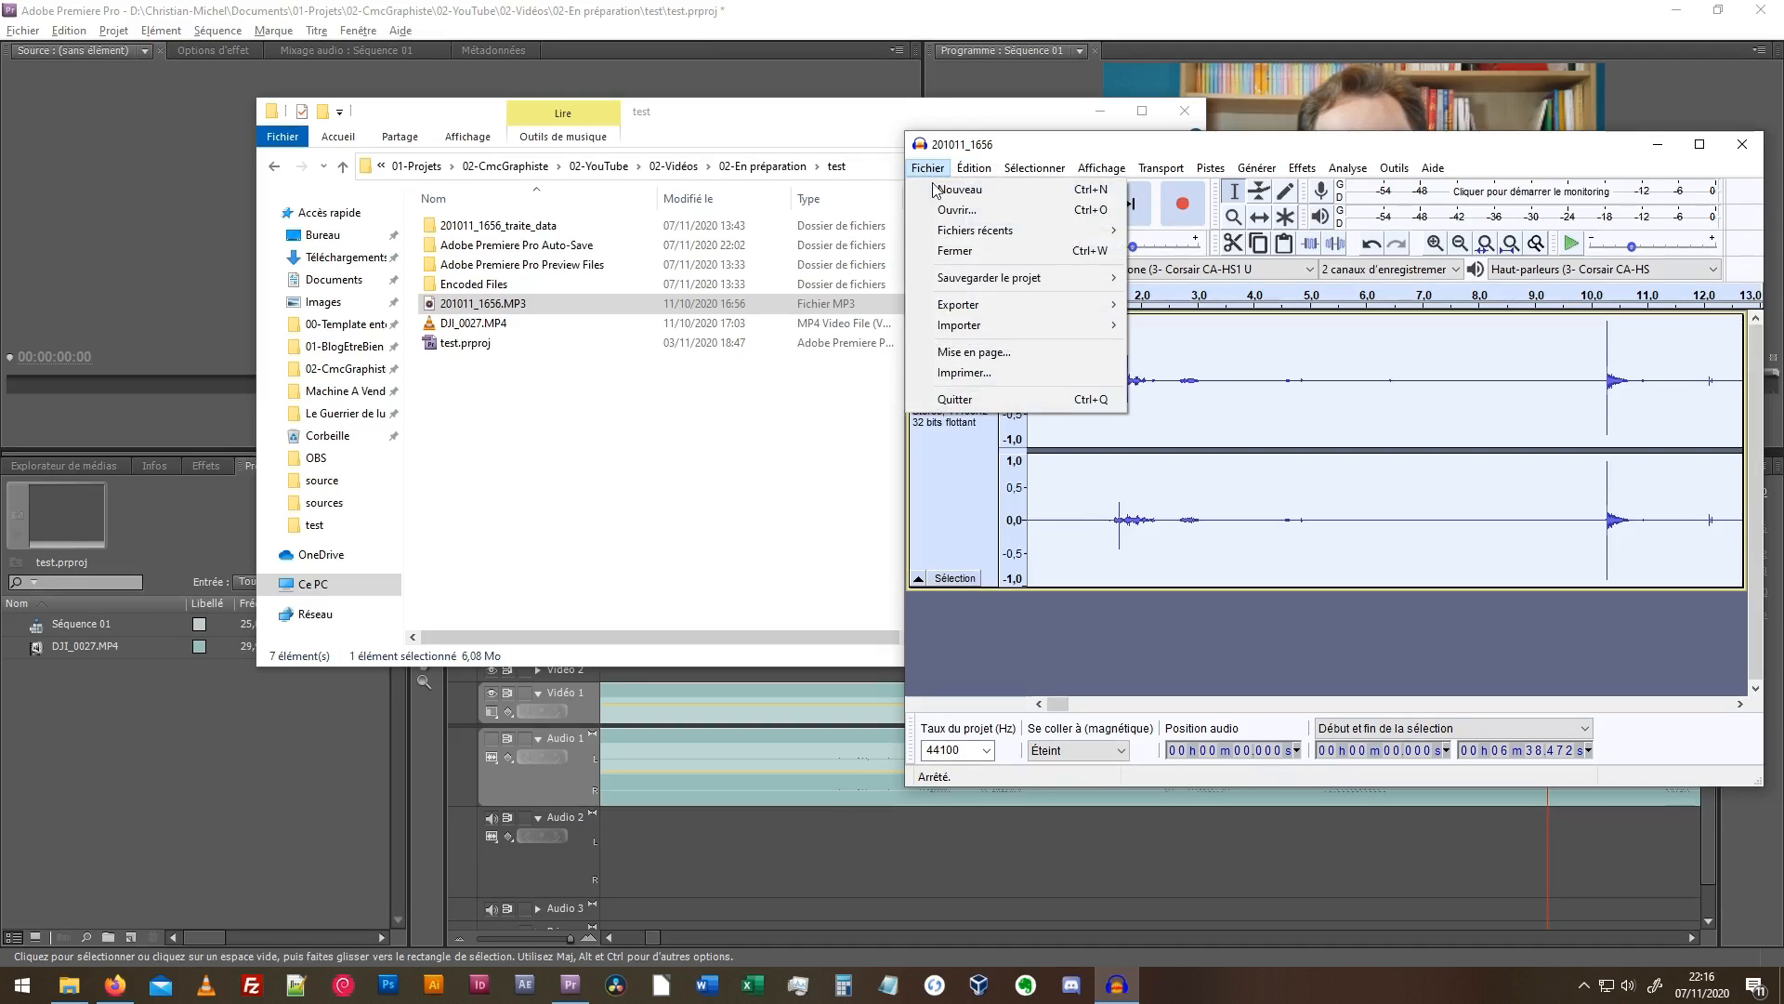
mouse_move(1062, 288)
left_click(1213, 279)
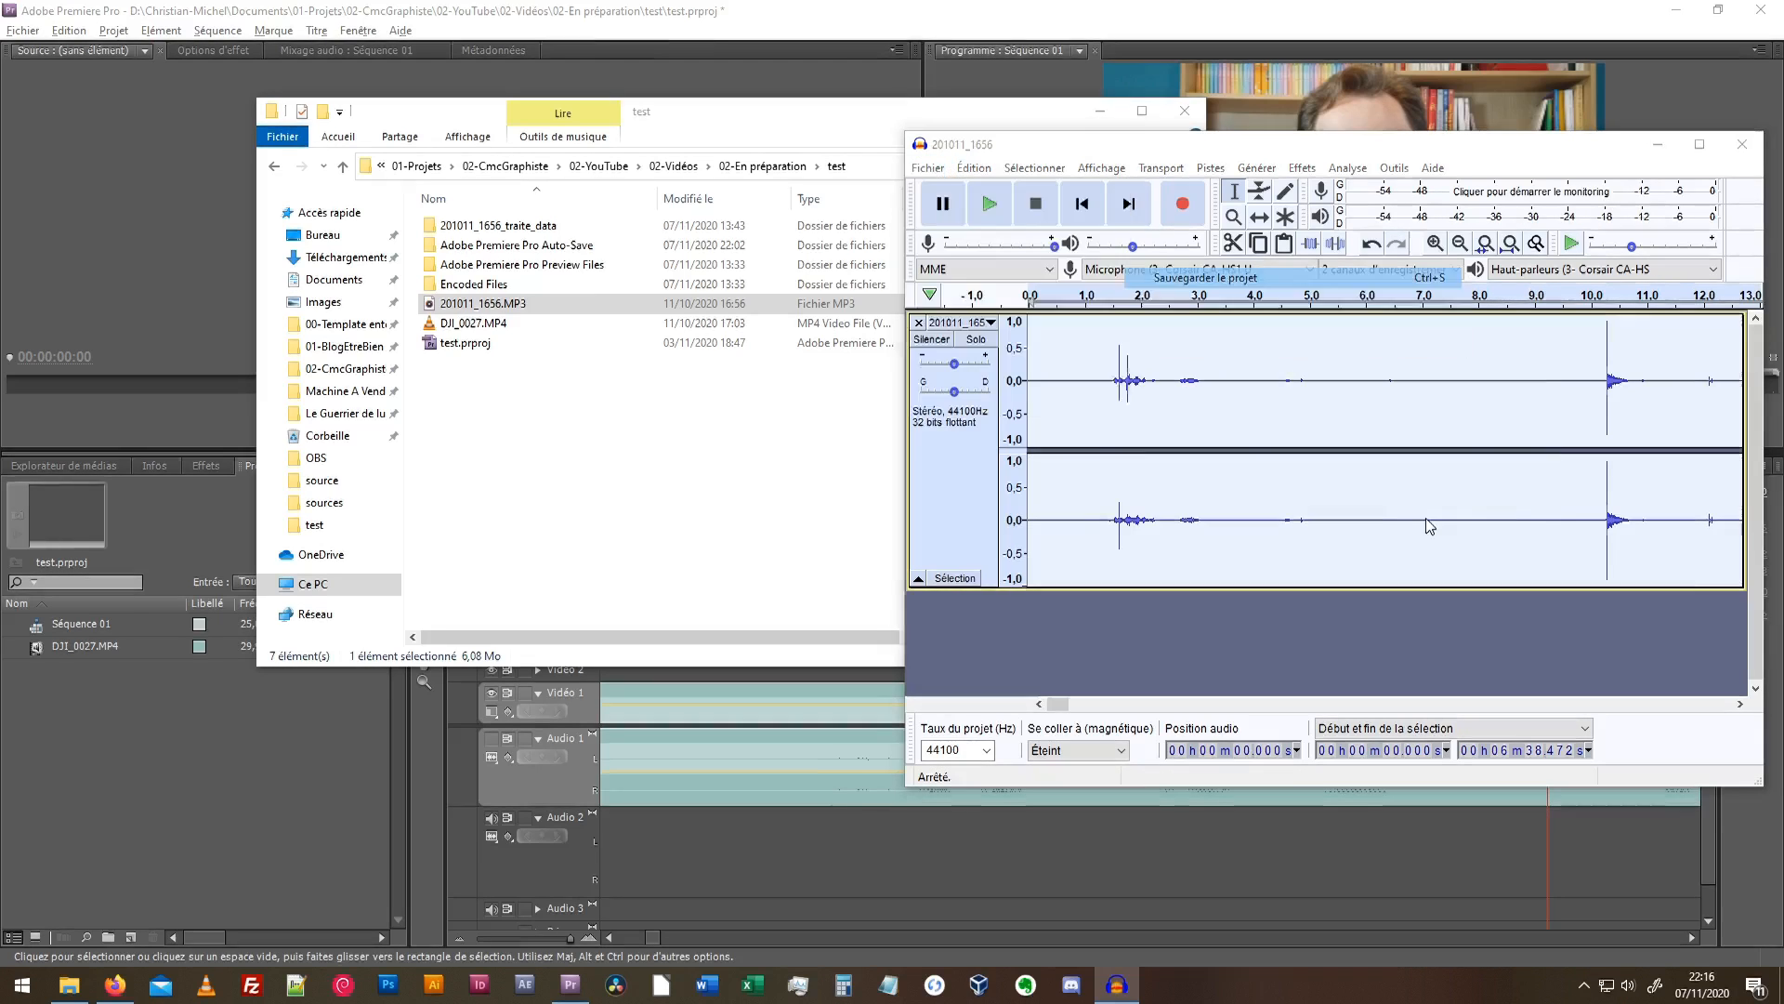
left_click(1436, 527)
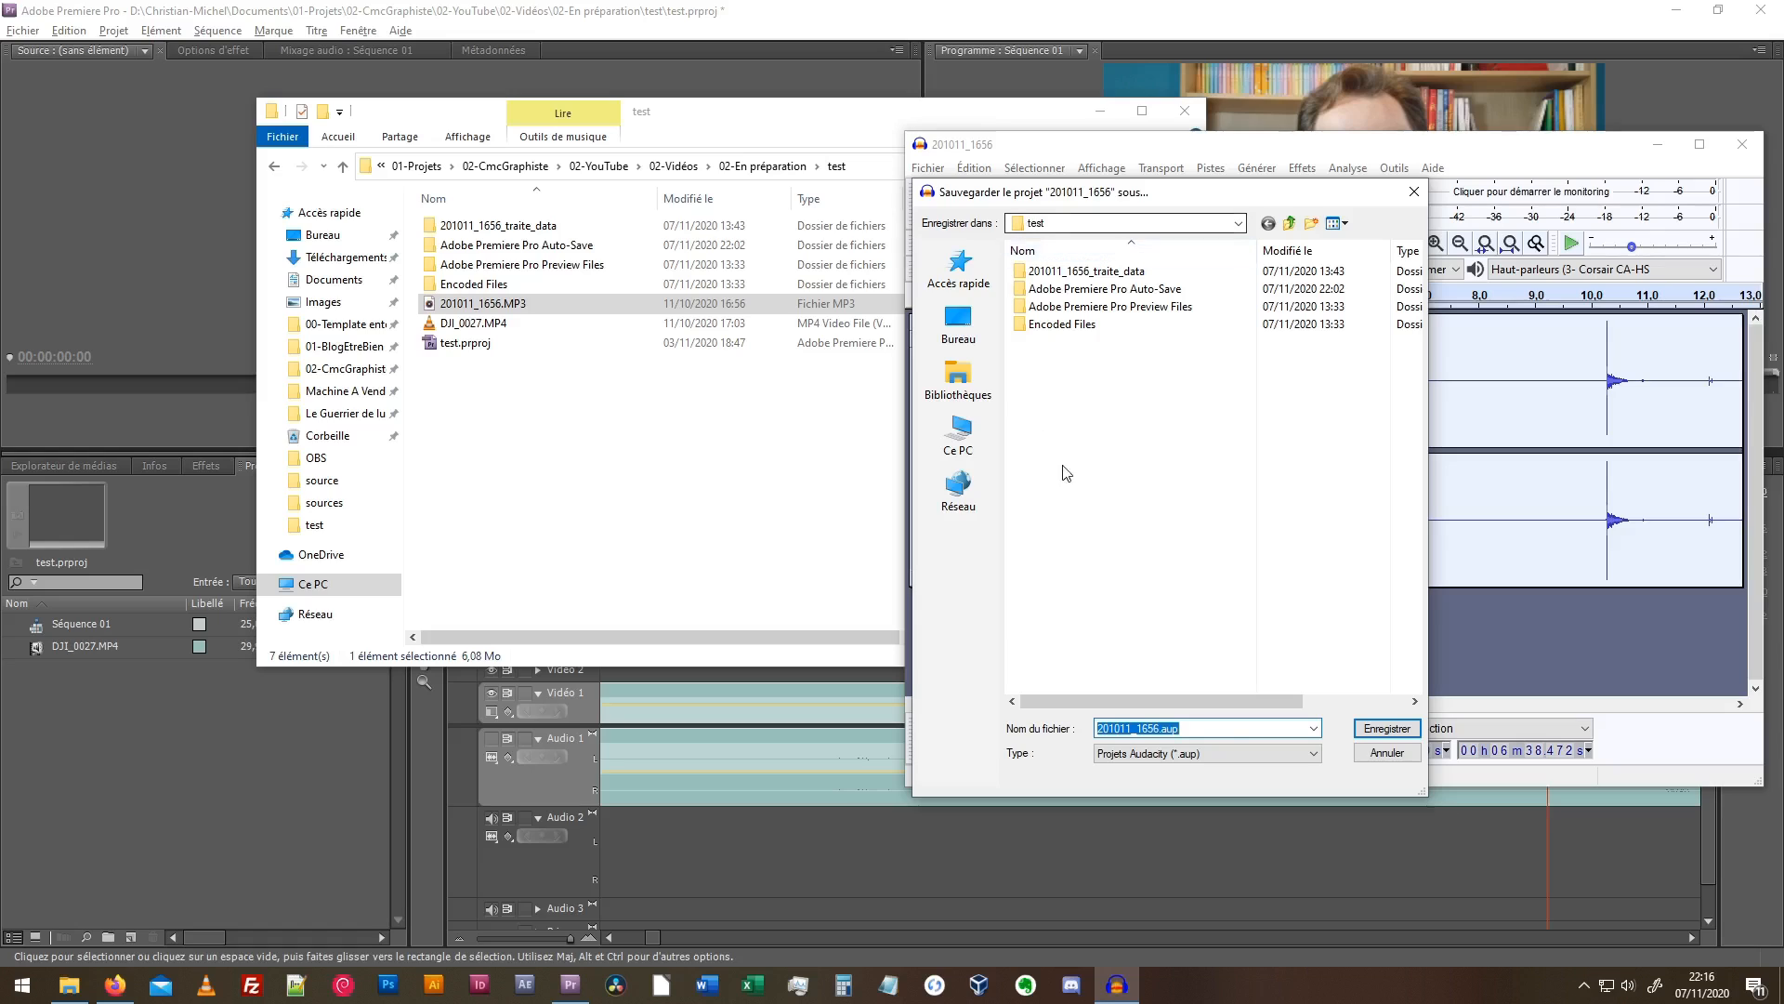
left_click(1232, 727)
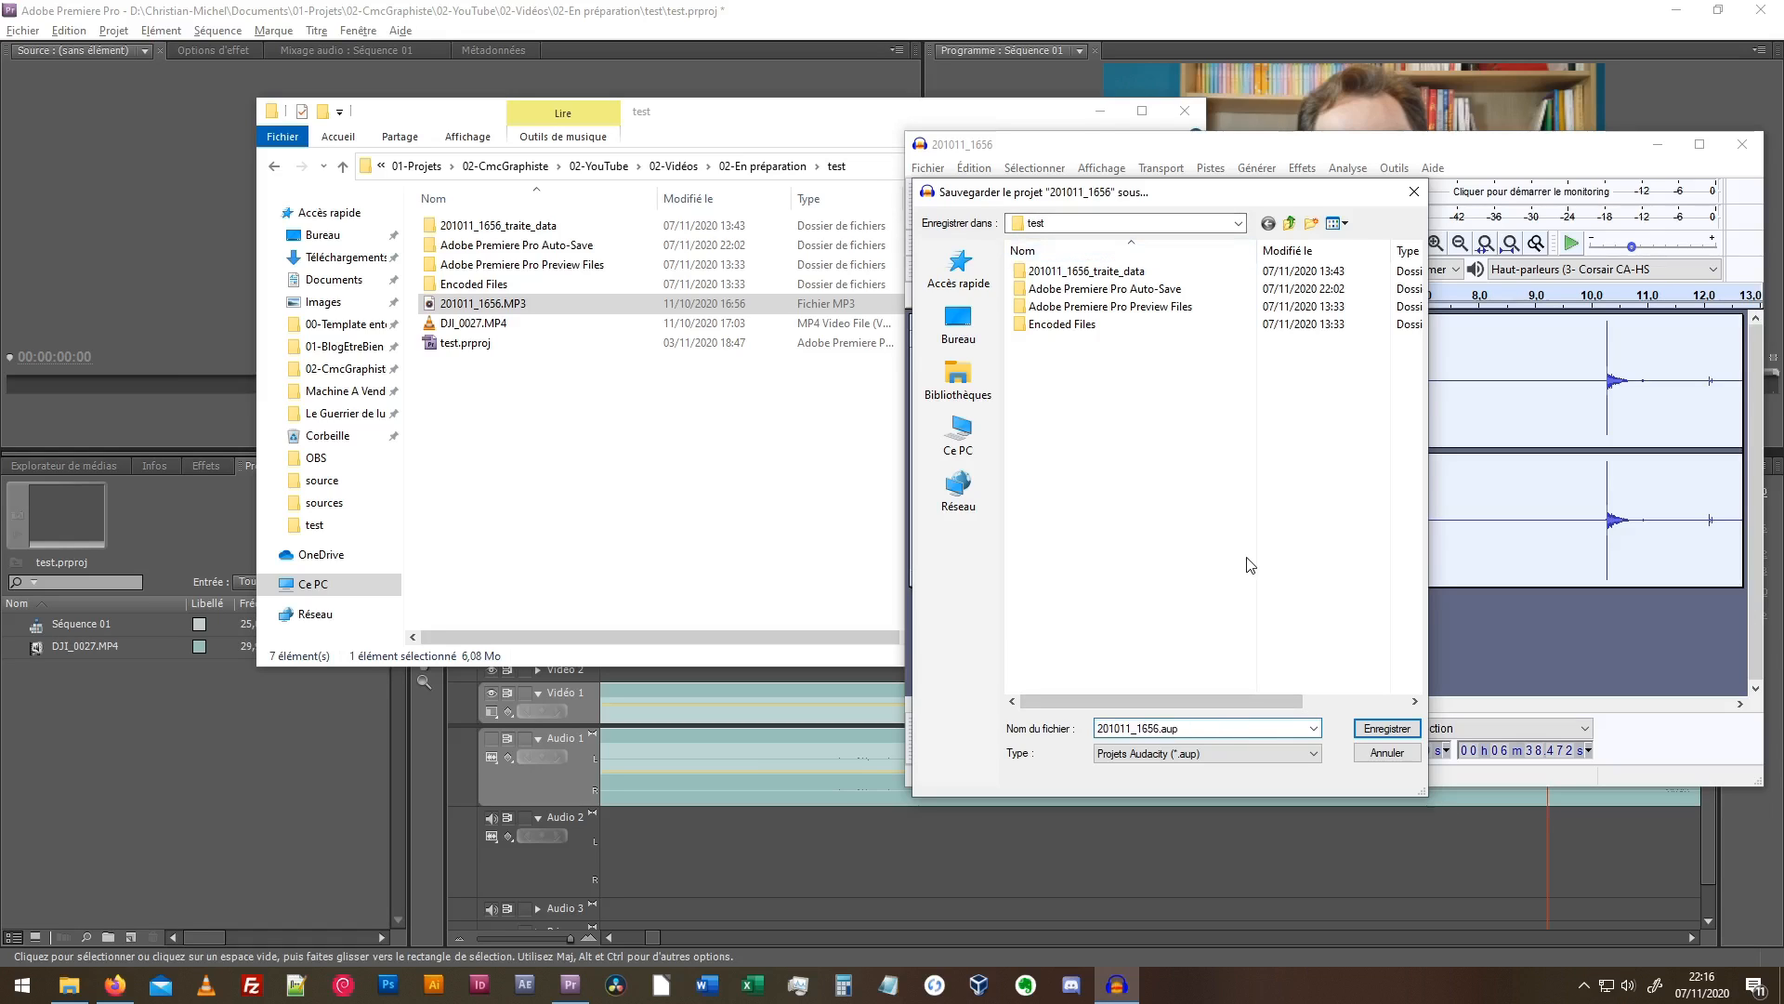
type("_traite")
key("Return")
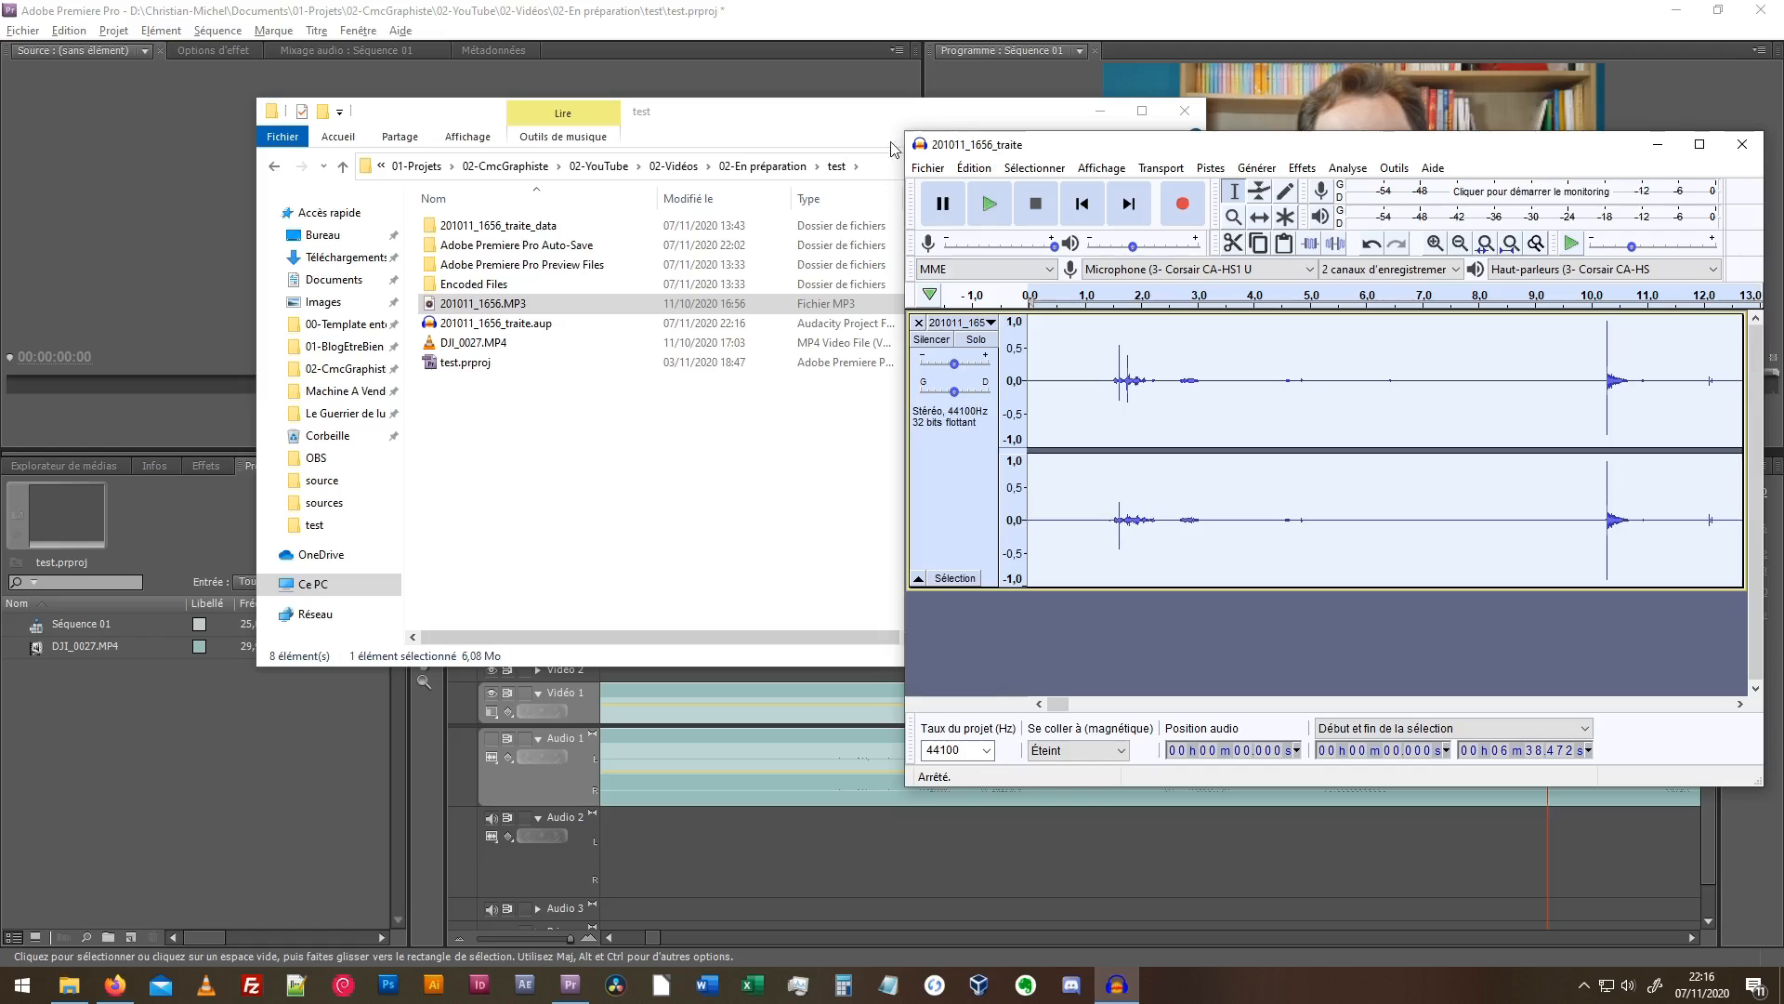
Export the audio as 201011_1656_traite.mp3 with the Standard 170-220 kbps preset, keeping the existing metadata tags
left_click(928, 168)
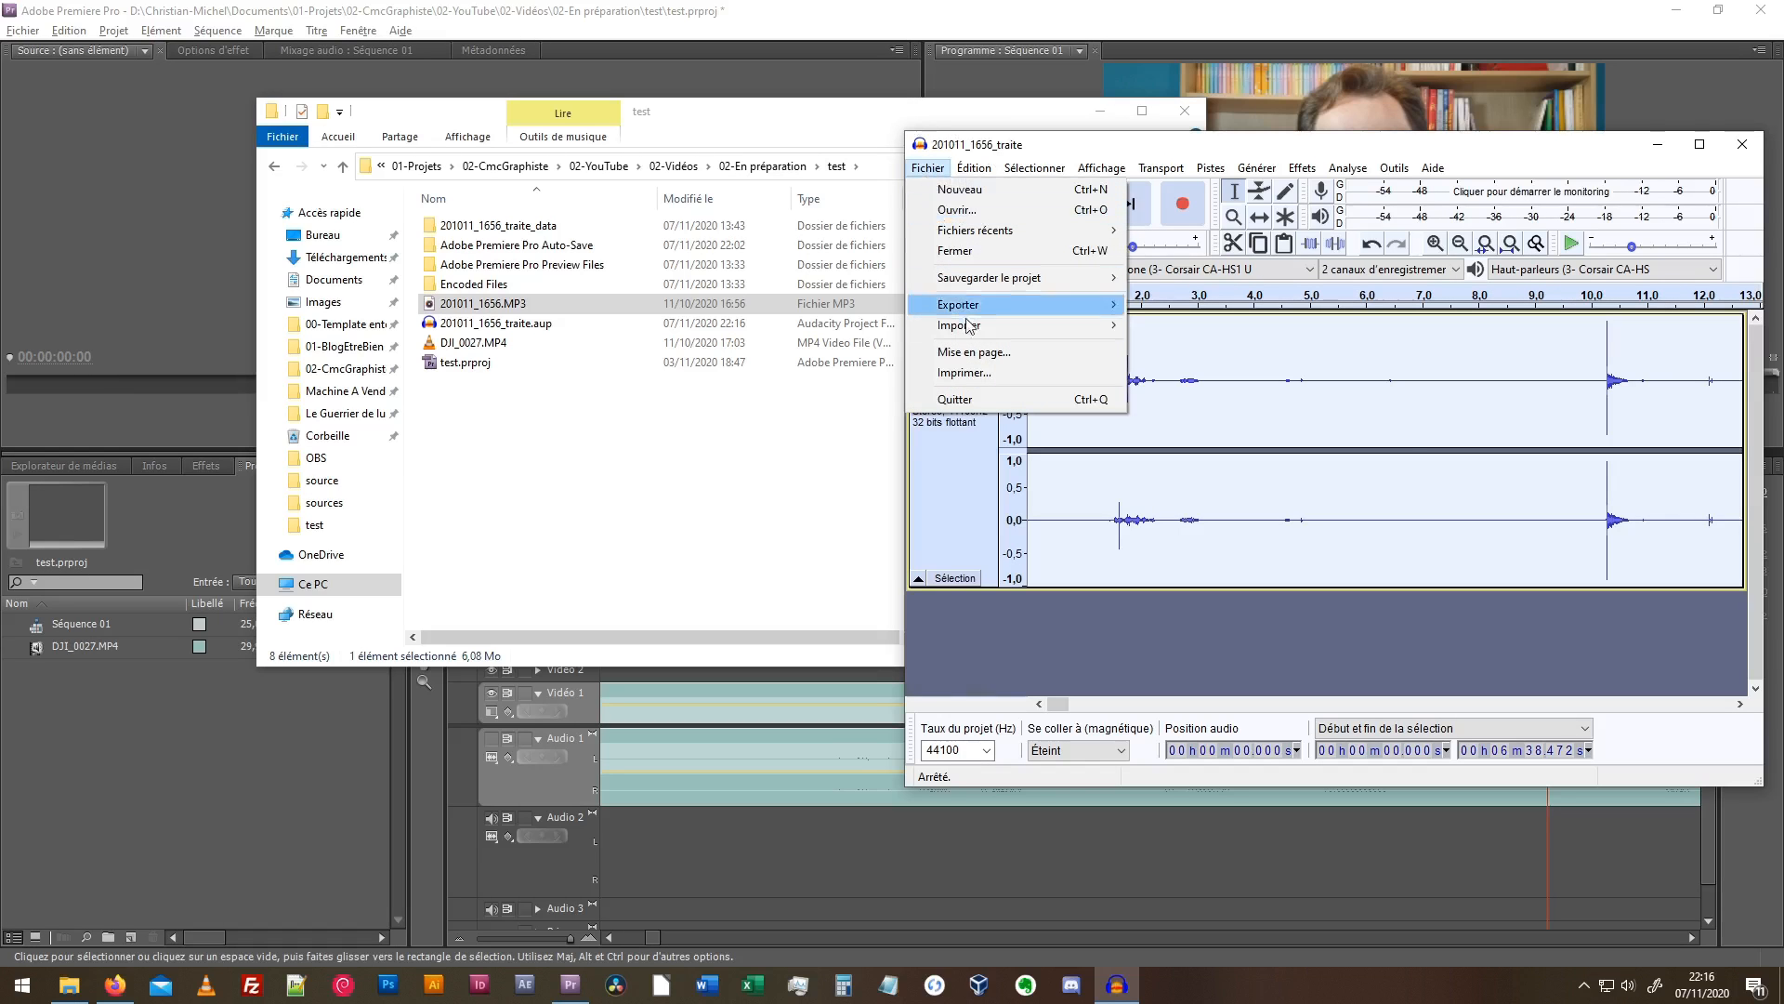
mouse_move(1013, 318)
left_click(1192, 308)
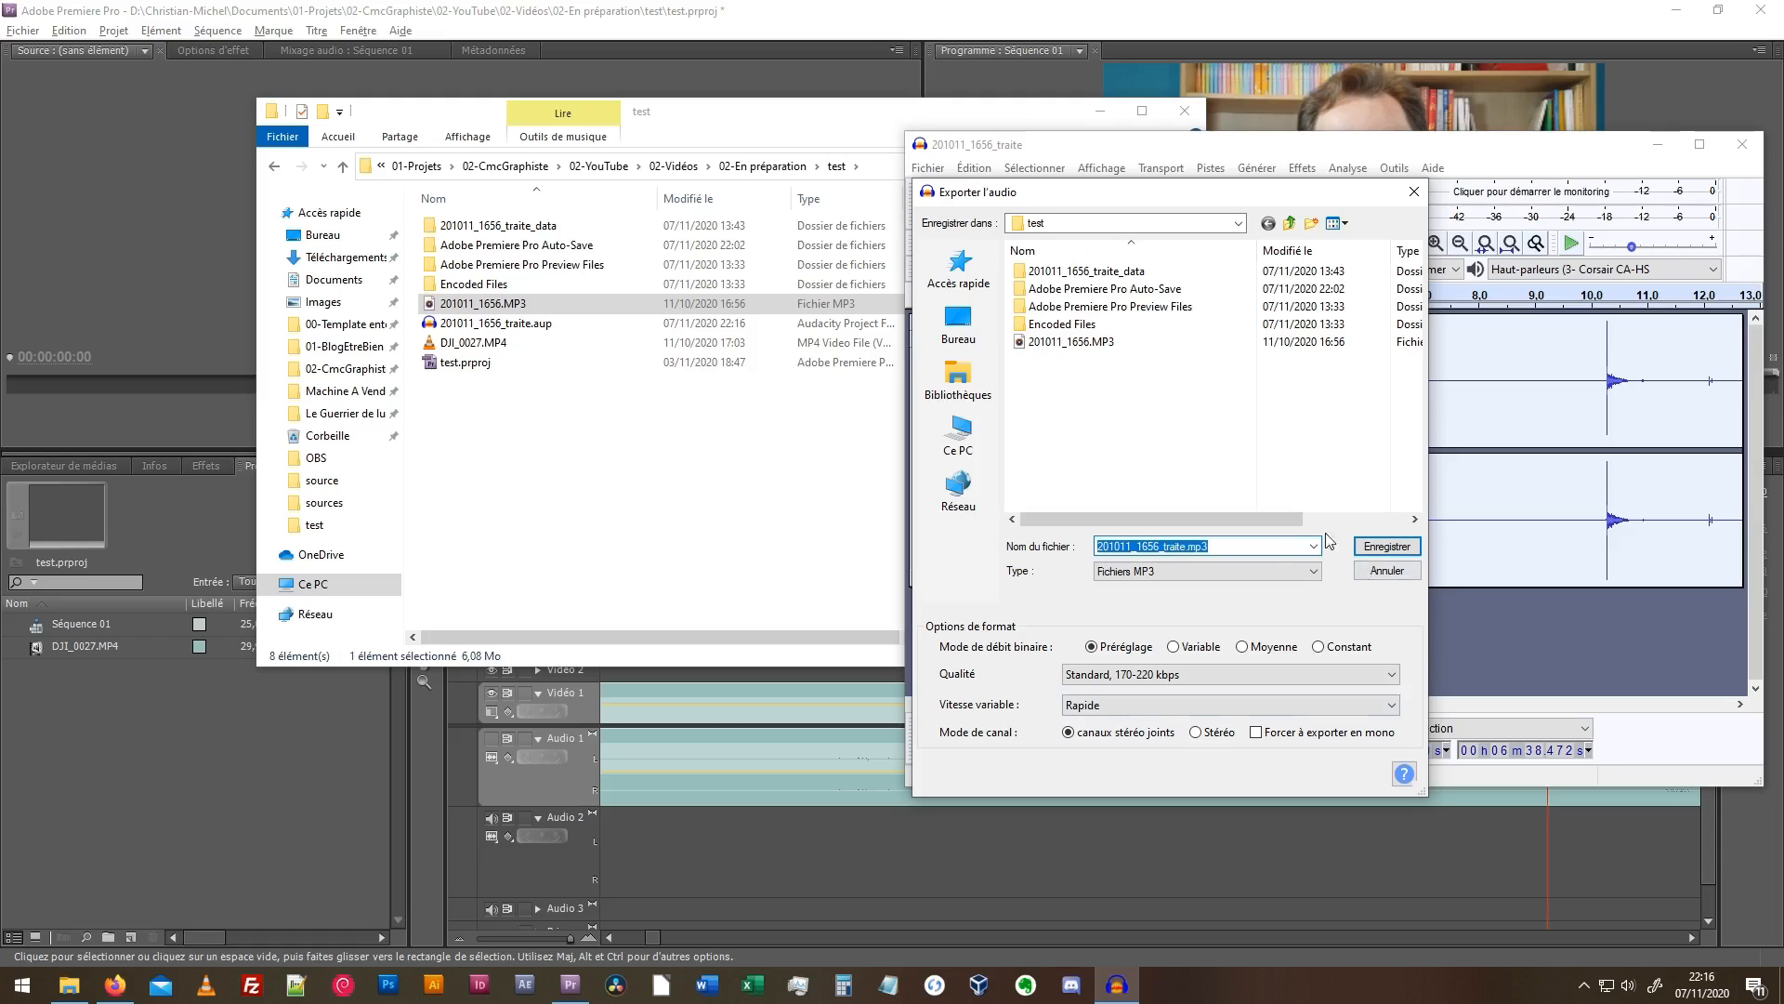
left_click(1385, 549)
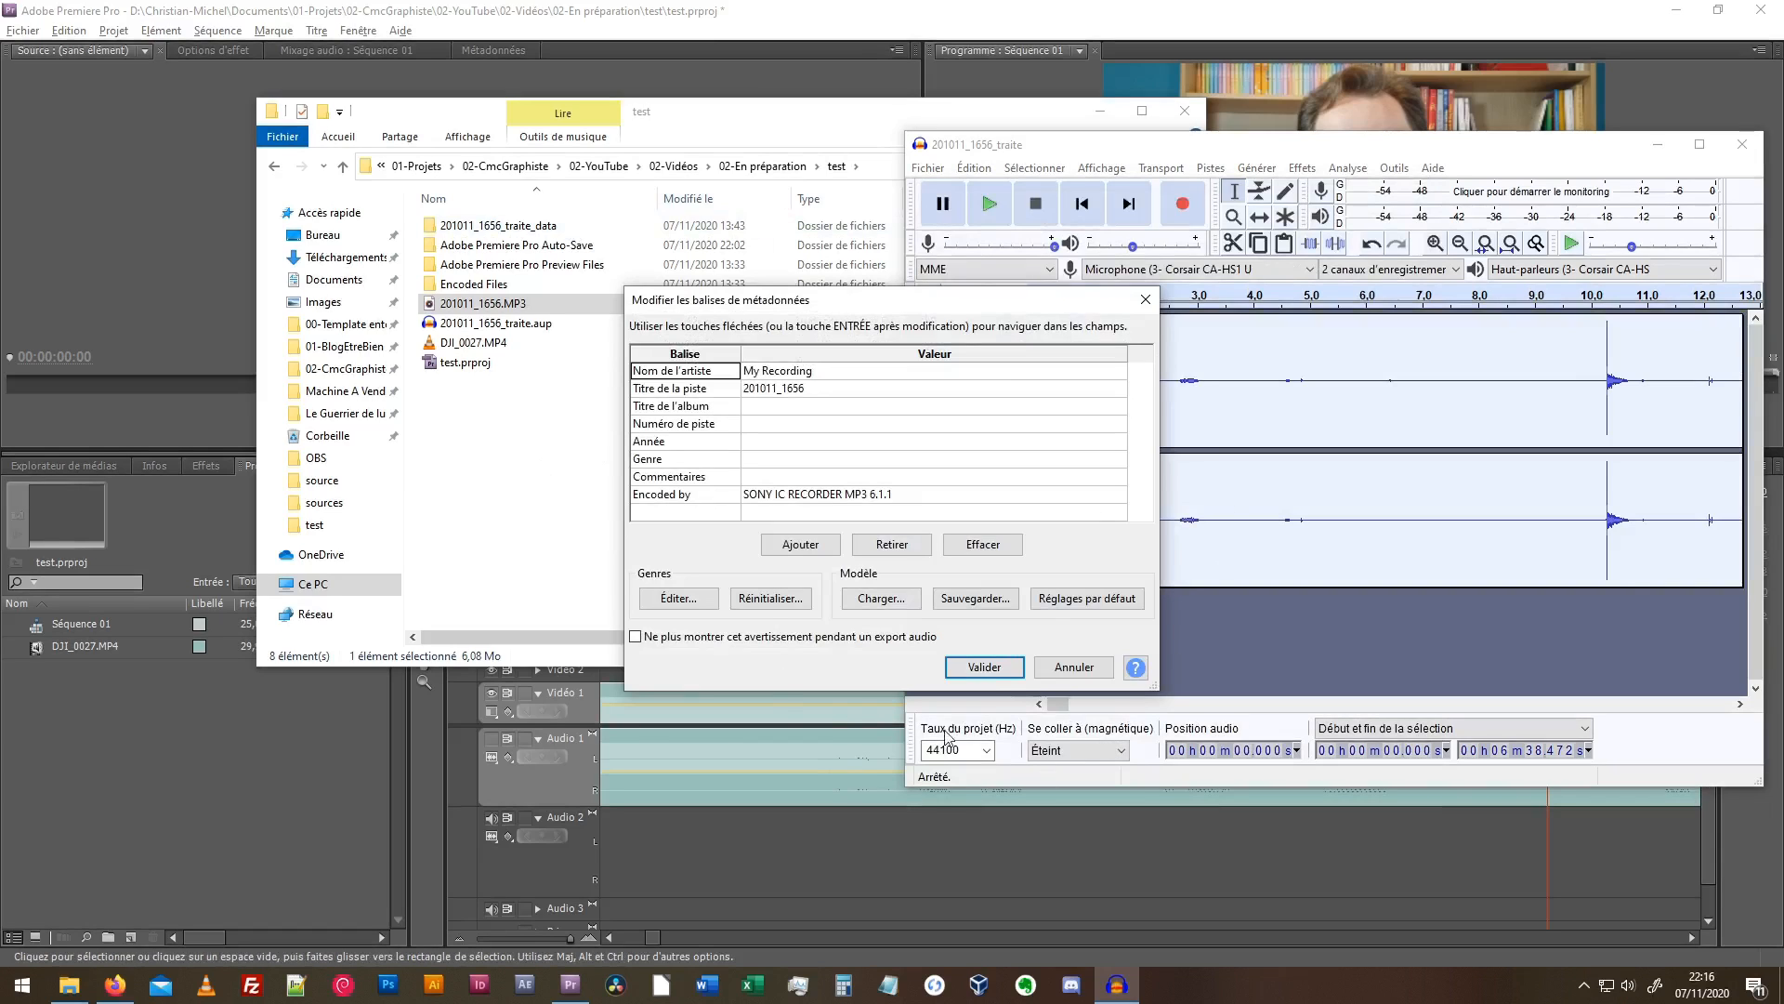
left_click(984, 667)
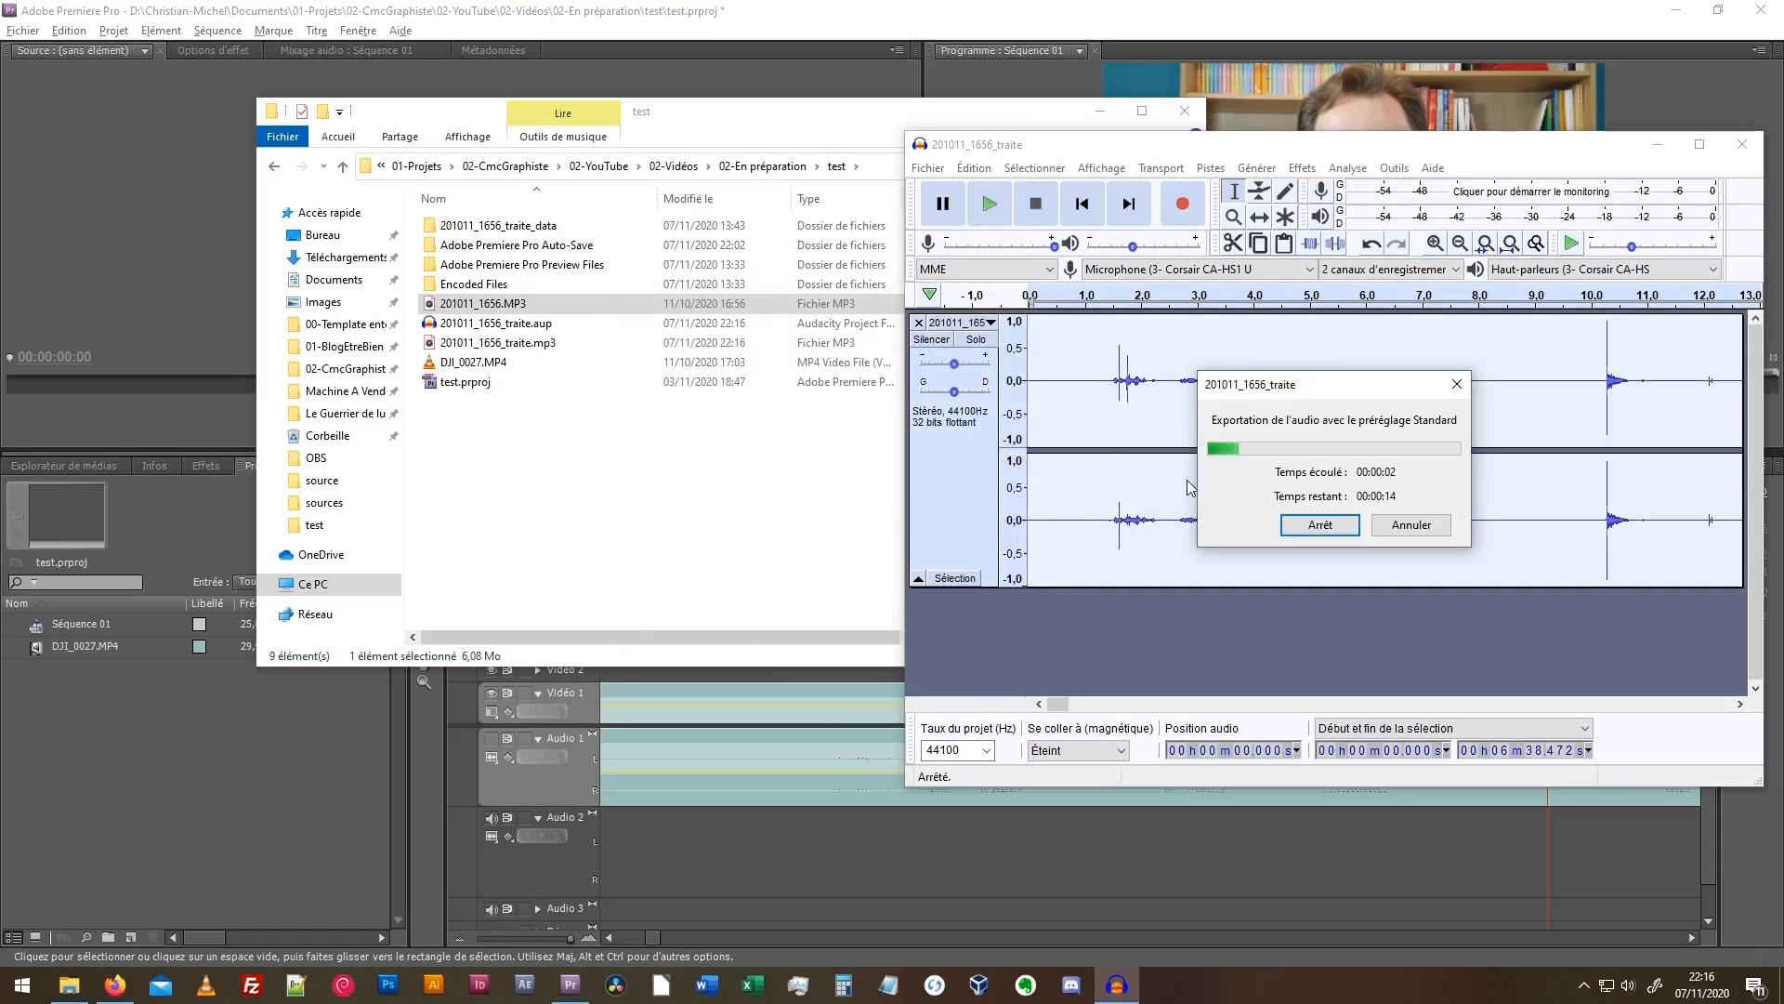
Import 201011_1656_traite.mp3 from the test folder into the Premiere Pro project and switch to Premiere Pro
left_click(524, 346)
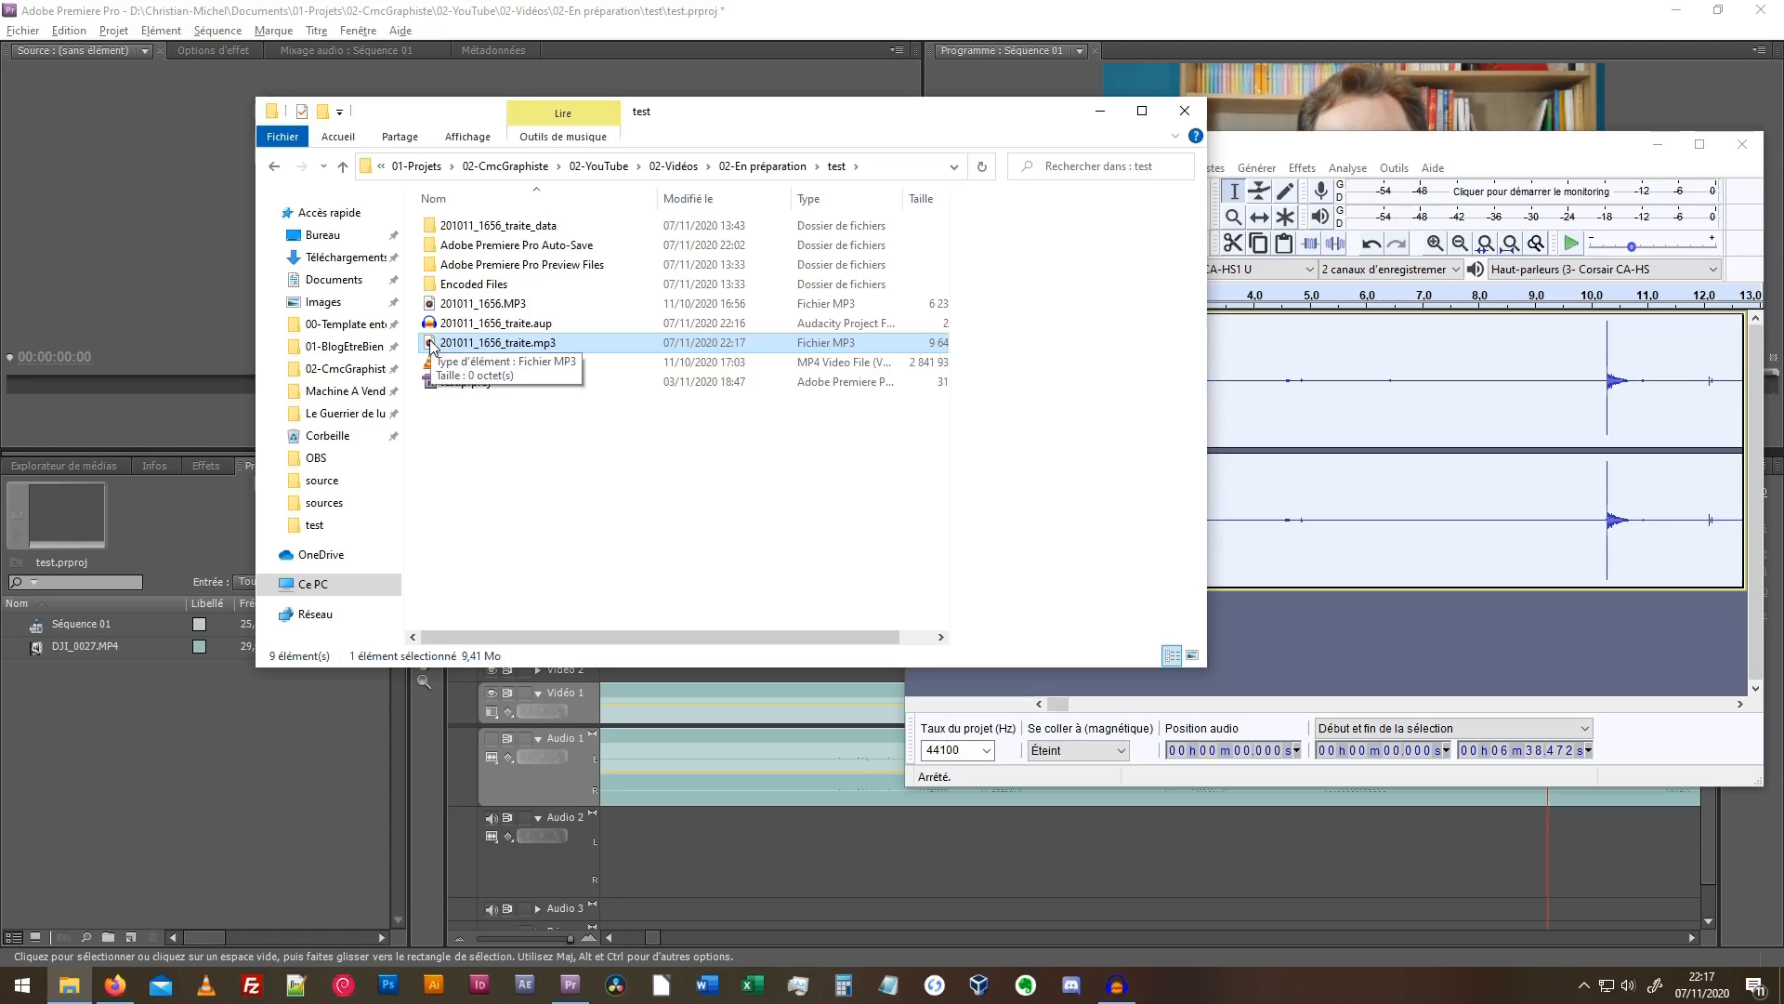
left_click_drag(431, 347, 172, 805)
left_click(99, 819)
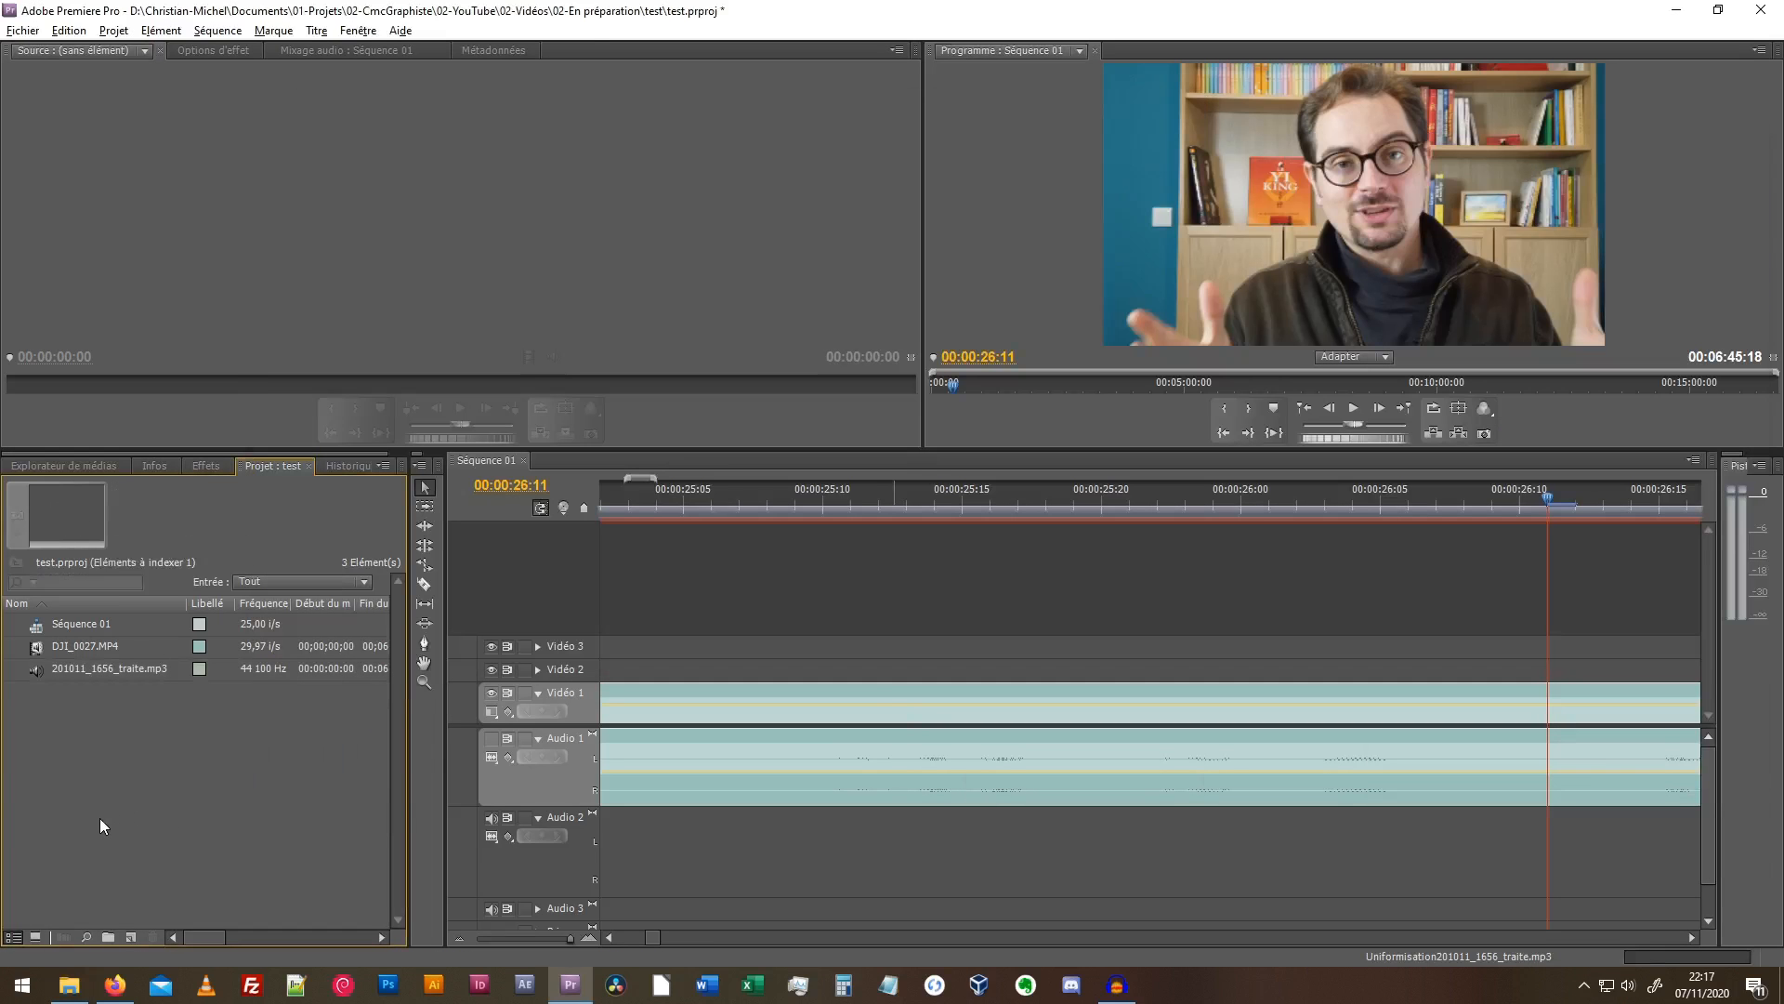
Place 201011_1656_traite.mp3 on track Audio 2 and shift it forward 8 seconds, near the start of the DJI_0027.MP4 clip
left_click(457, 938)
left_click(456, 939)
left_click(456, 938)
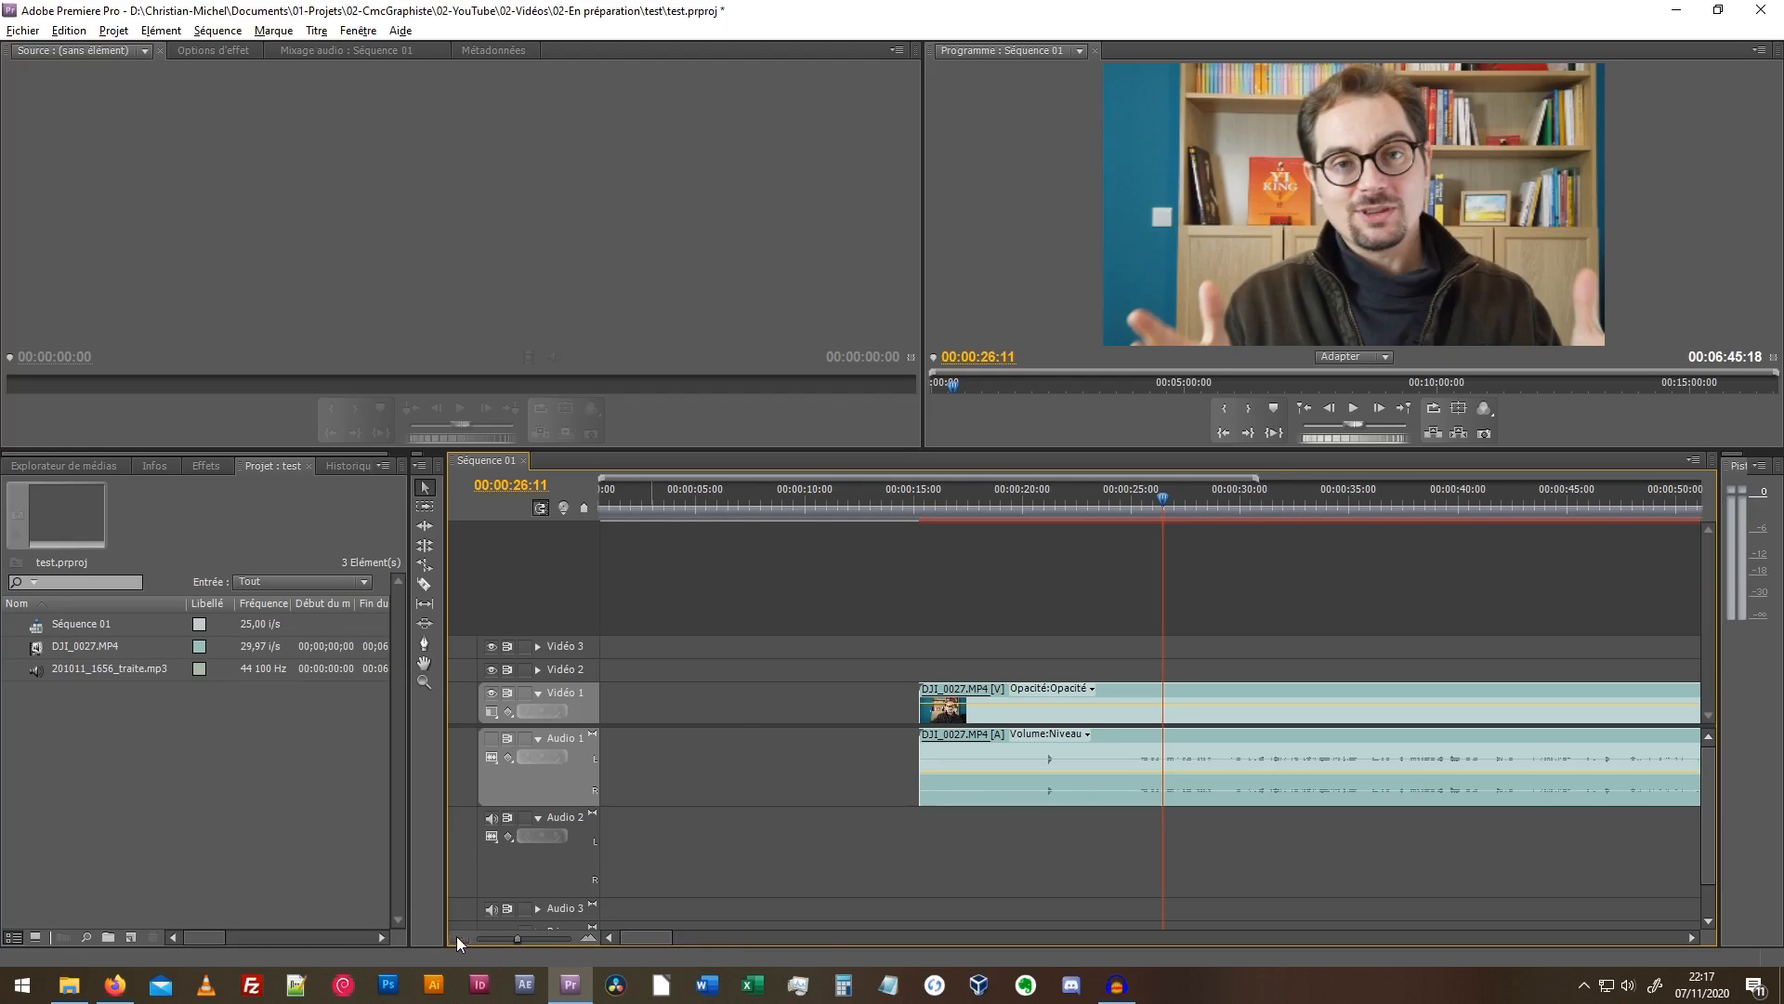
left_click(455, 935)
left_click(455, 935)
left_click(457, 936)
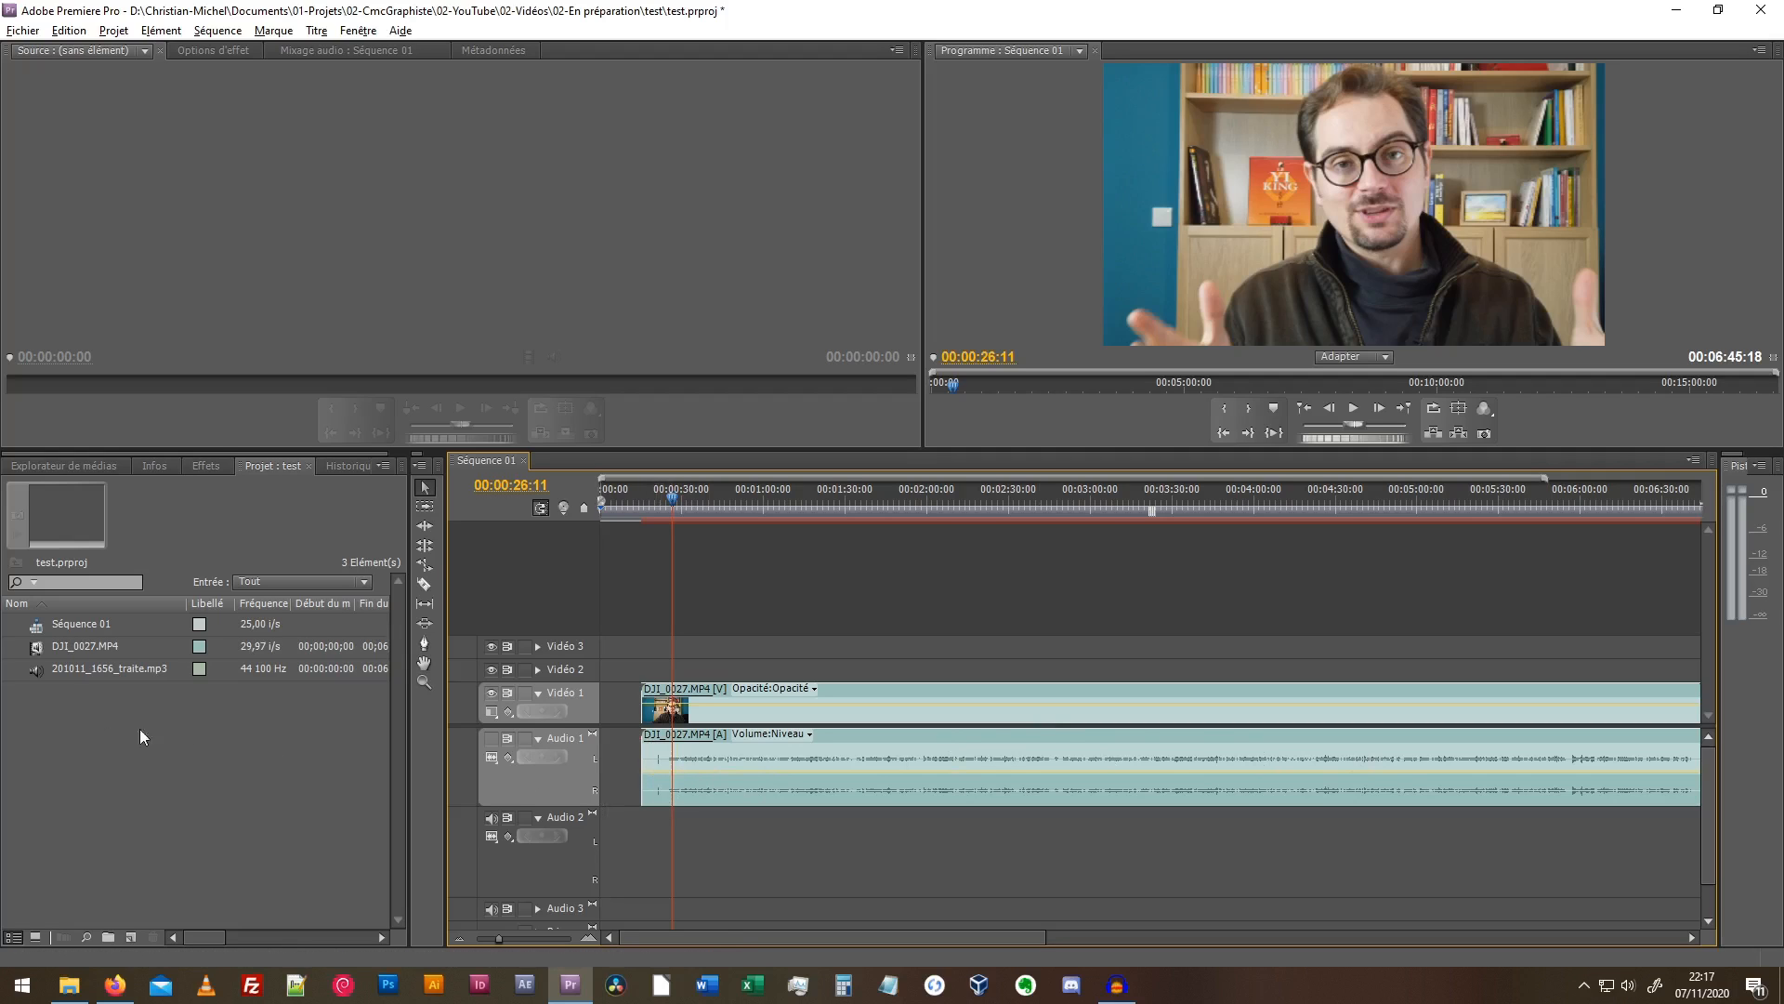
left_click_drag(36, 671, 619, 878)
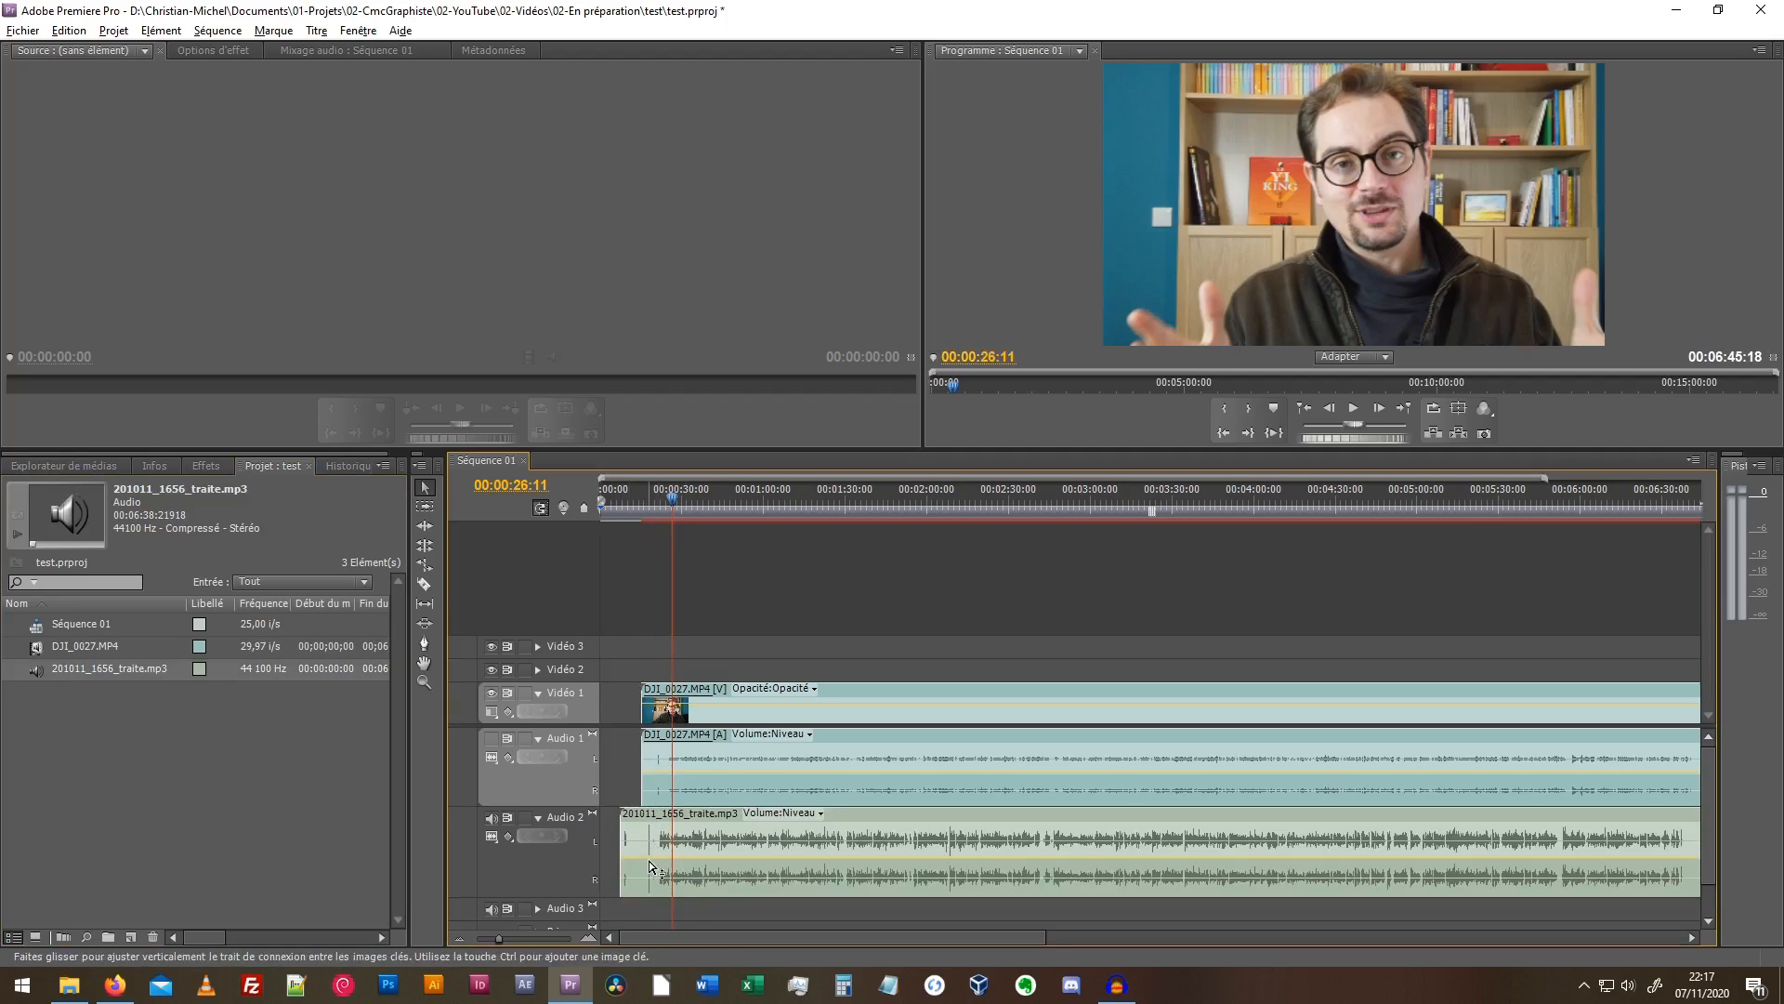
left_click_drag(998, 812, 1001, 812)
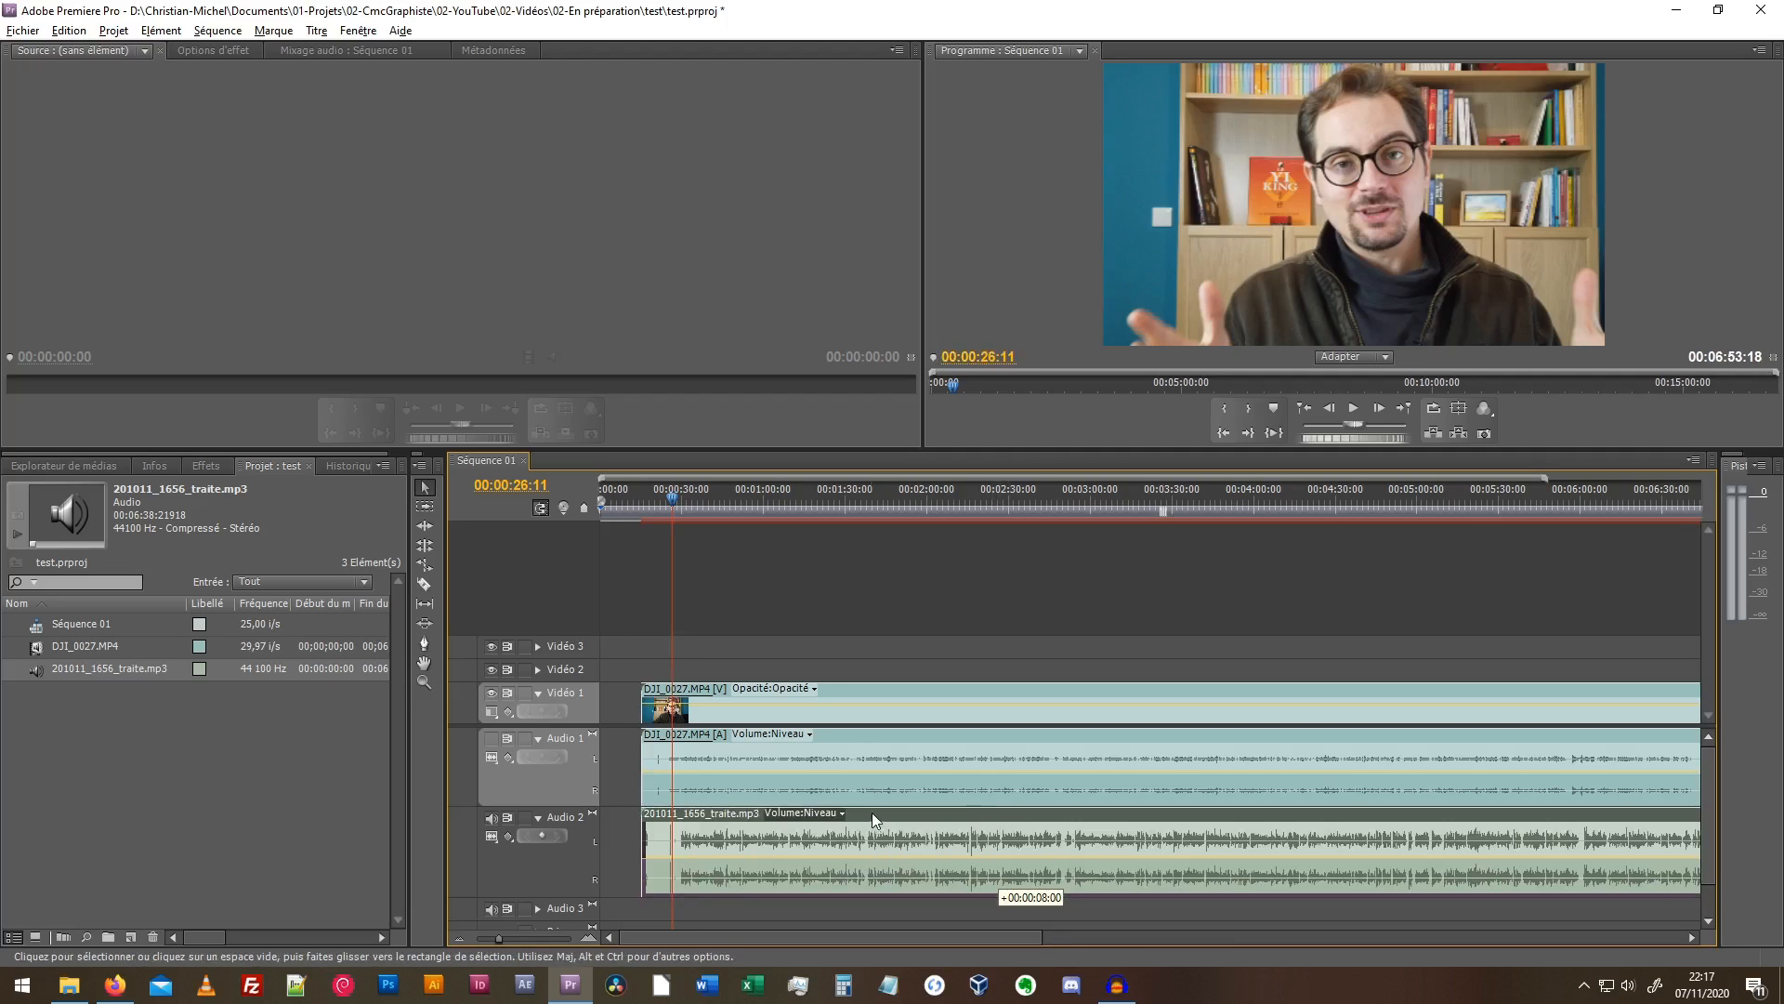
Shift 201011_1656_traite.mp3 on Audio 2 about 4.6 seconds earlier to roughly line up its clap peak with the one on Audio 1
left_click_drag(874, 812, 874, 812)
left_click(587, 938)
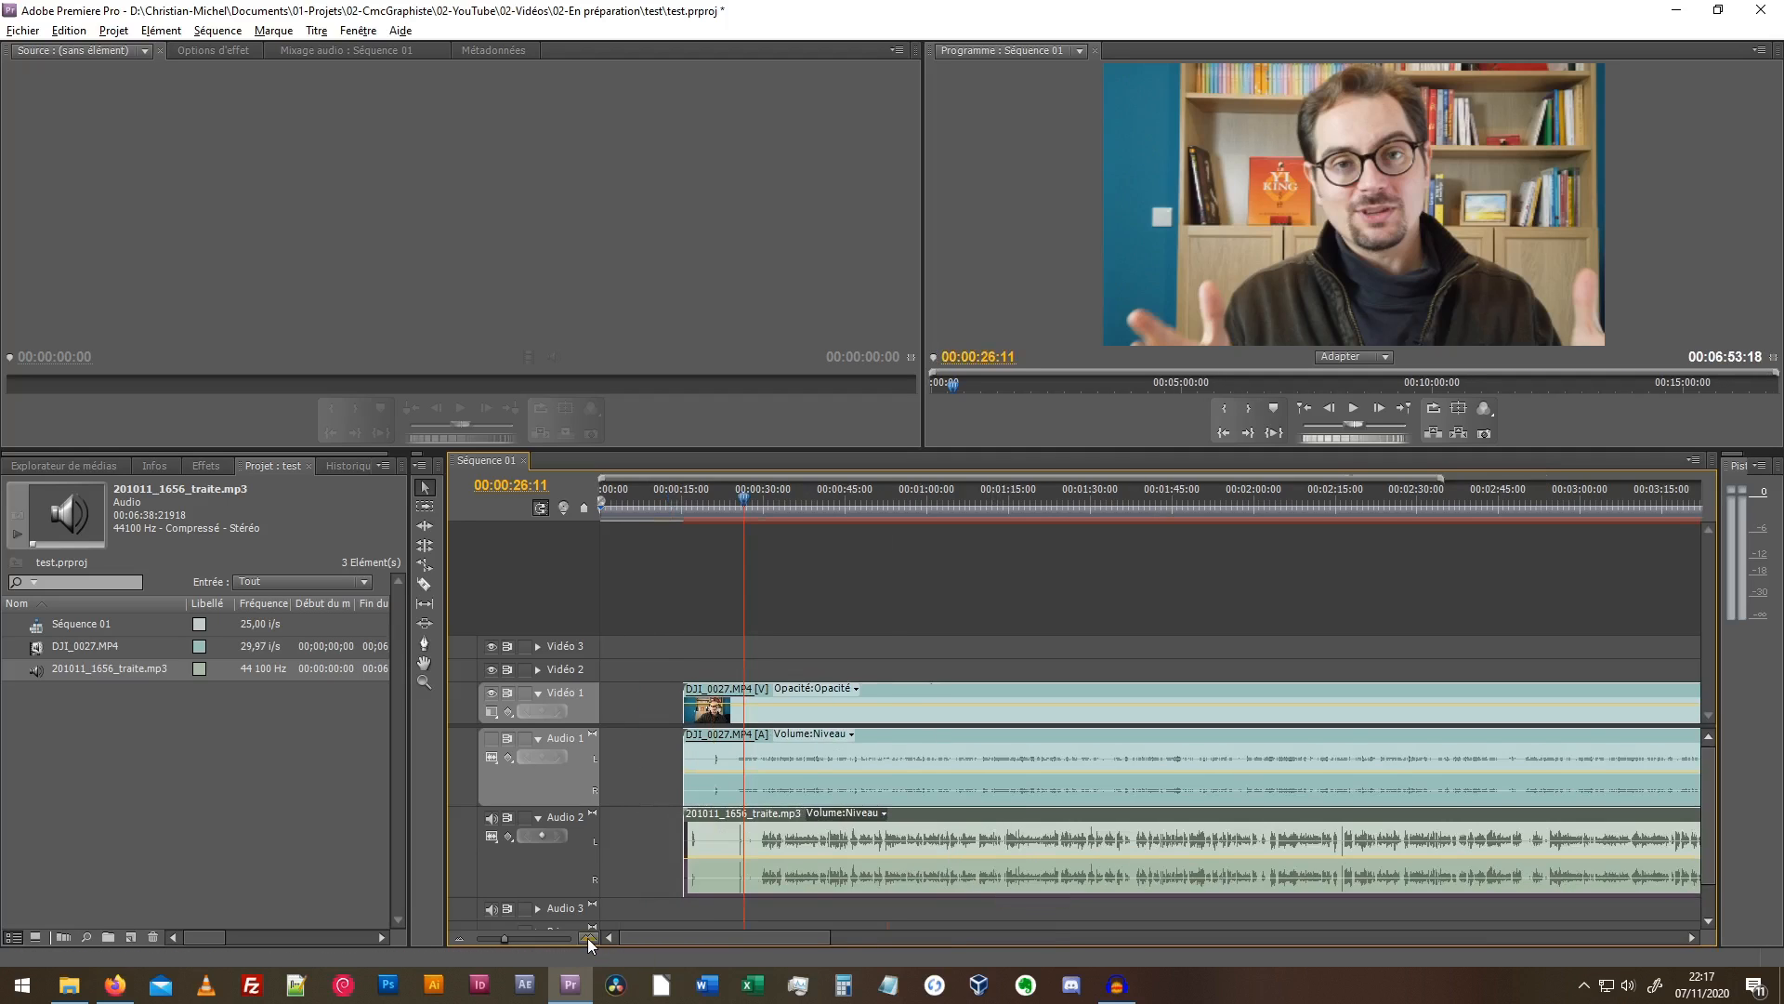
left_click(588, 938)
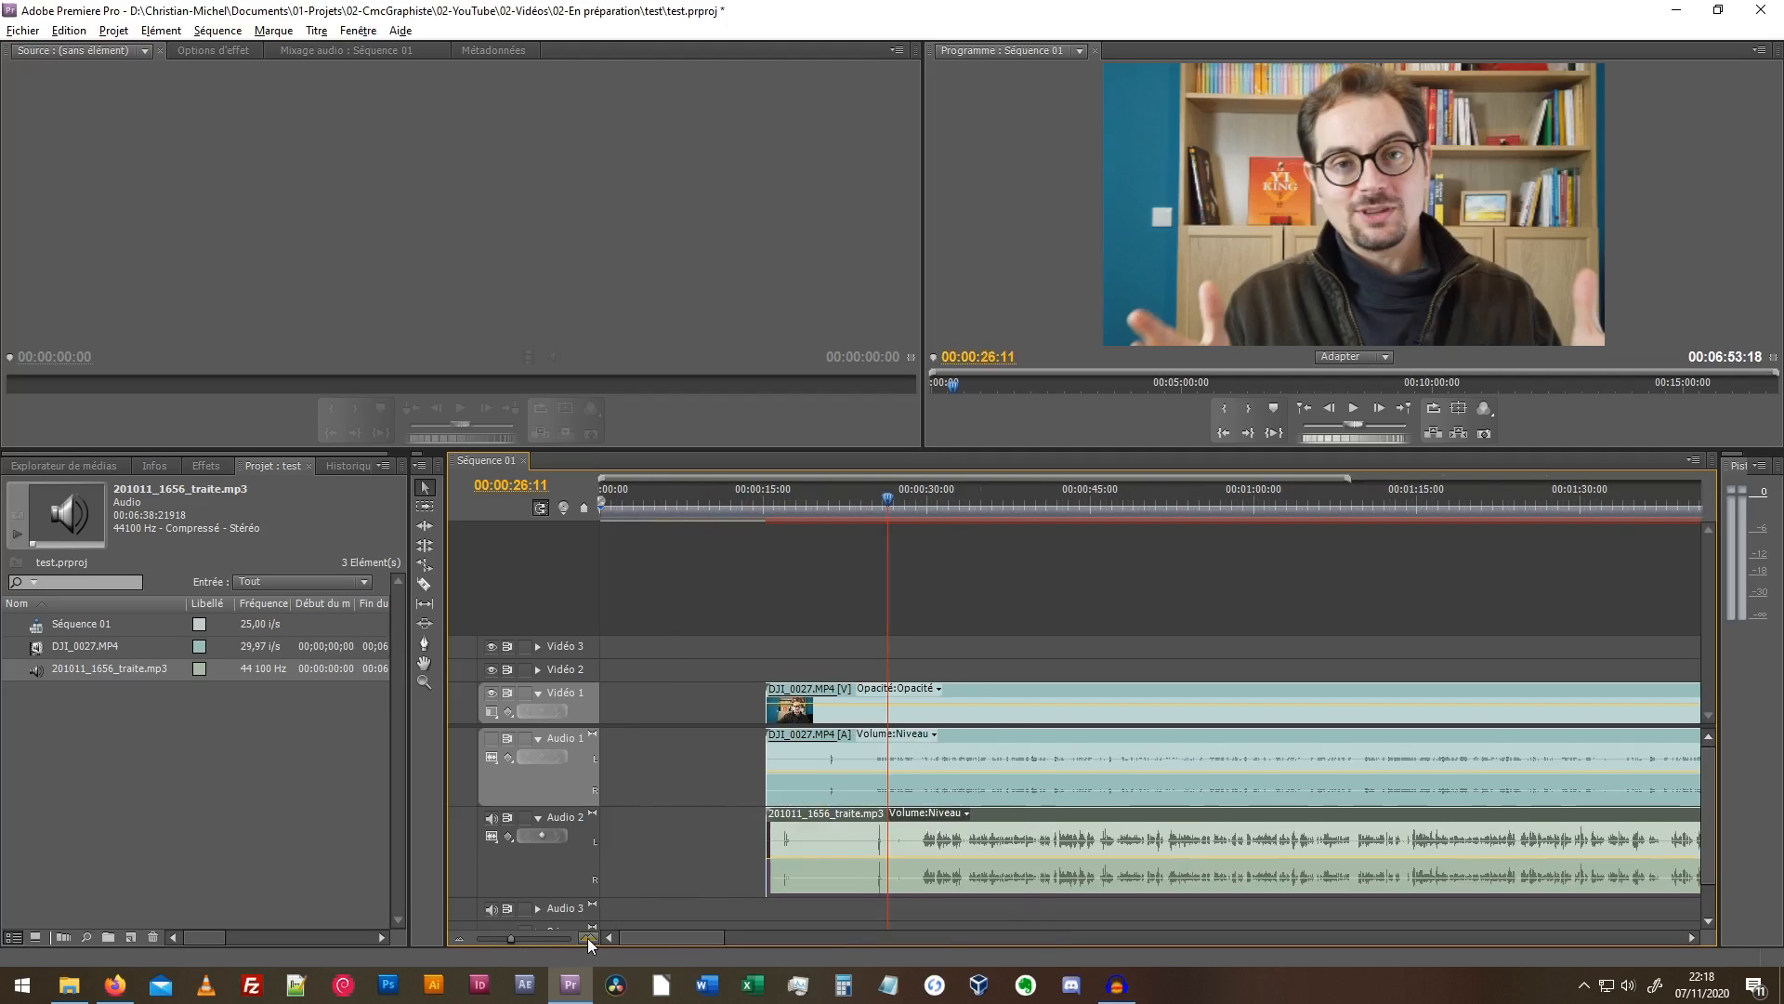
left_click(587, 938)
left_click_drag(1325, 811, 1195, 816)
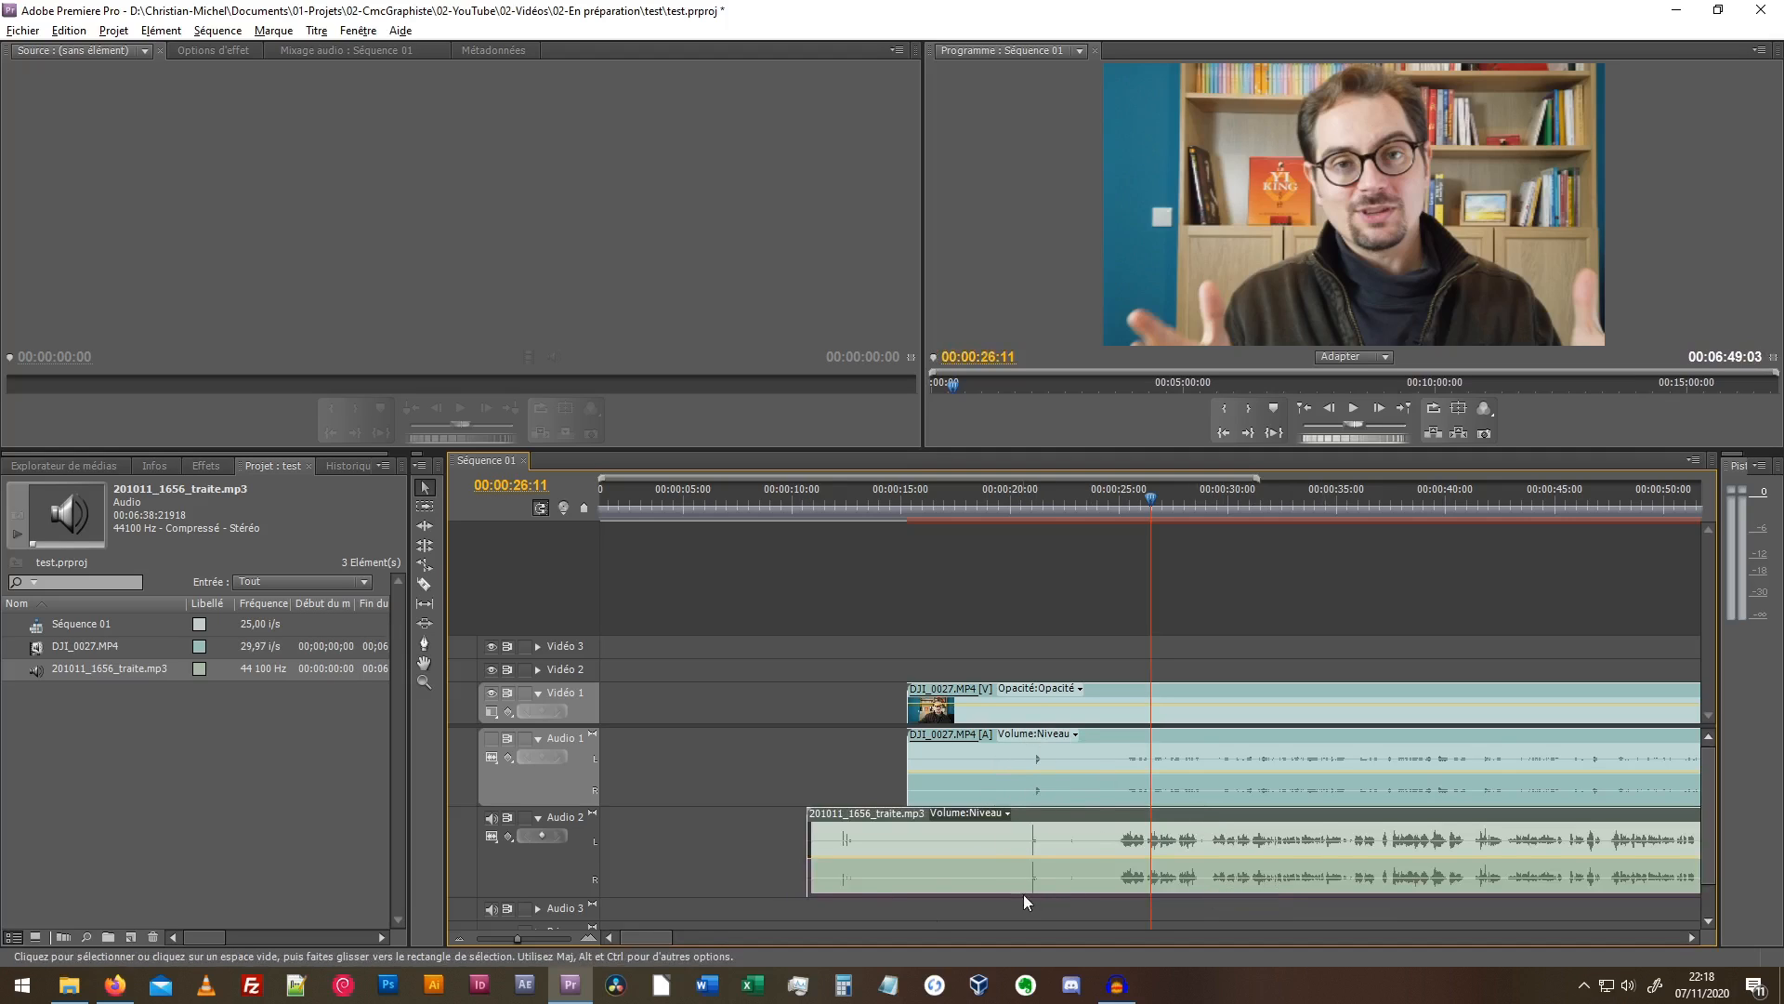
Set the playhead to 00:00:21:03, where the hands meet, and shift 201011_1656_traite.mp3 four frames later so its clap peak aligns there
left_click(584, 938)
left_click(585, 939)
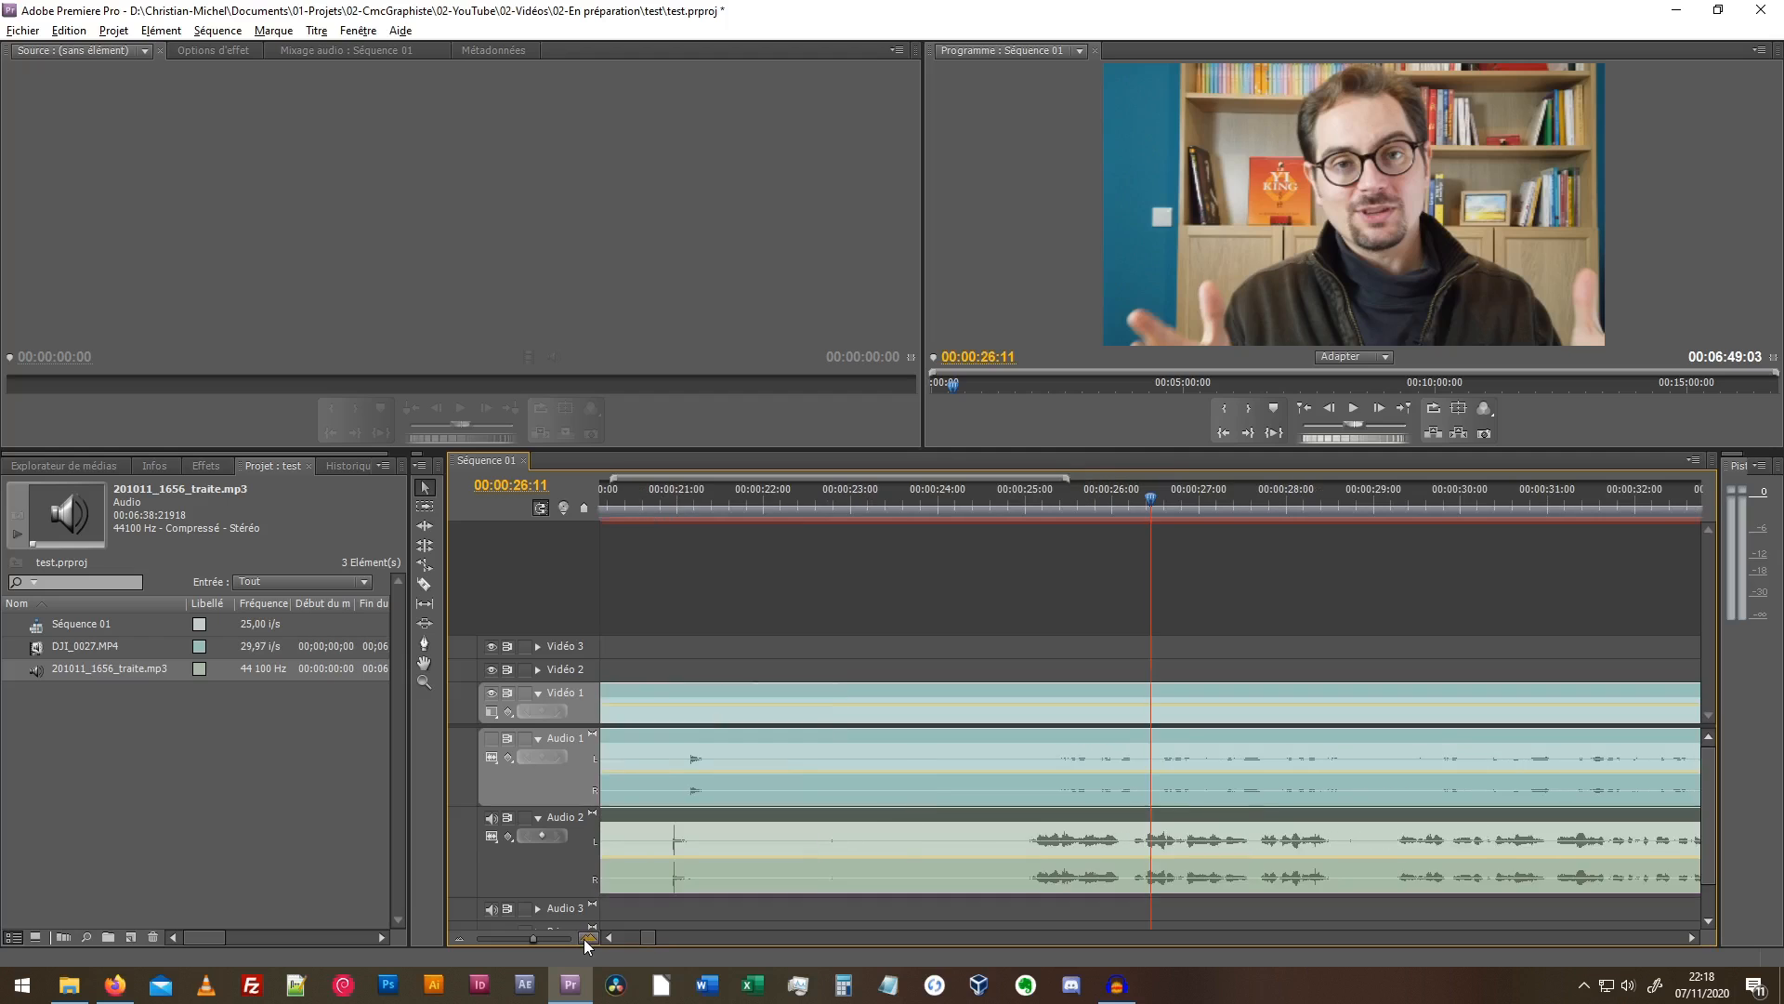
left_click(584, 939)
left_click(612, 939)
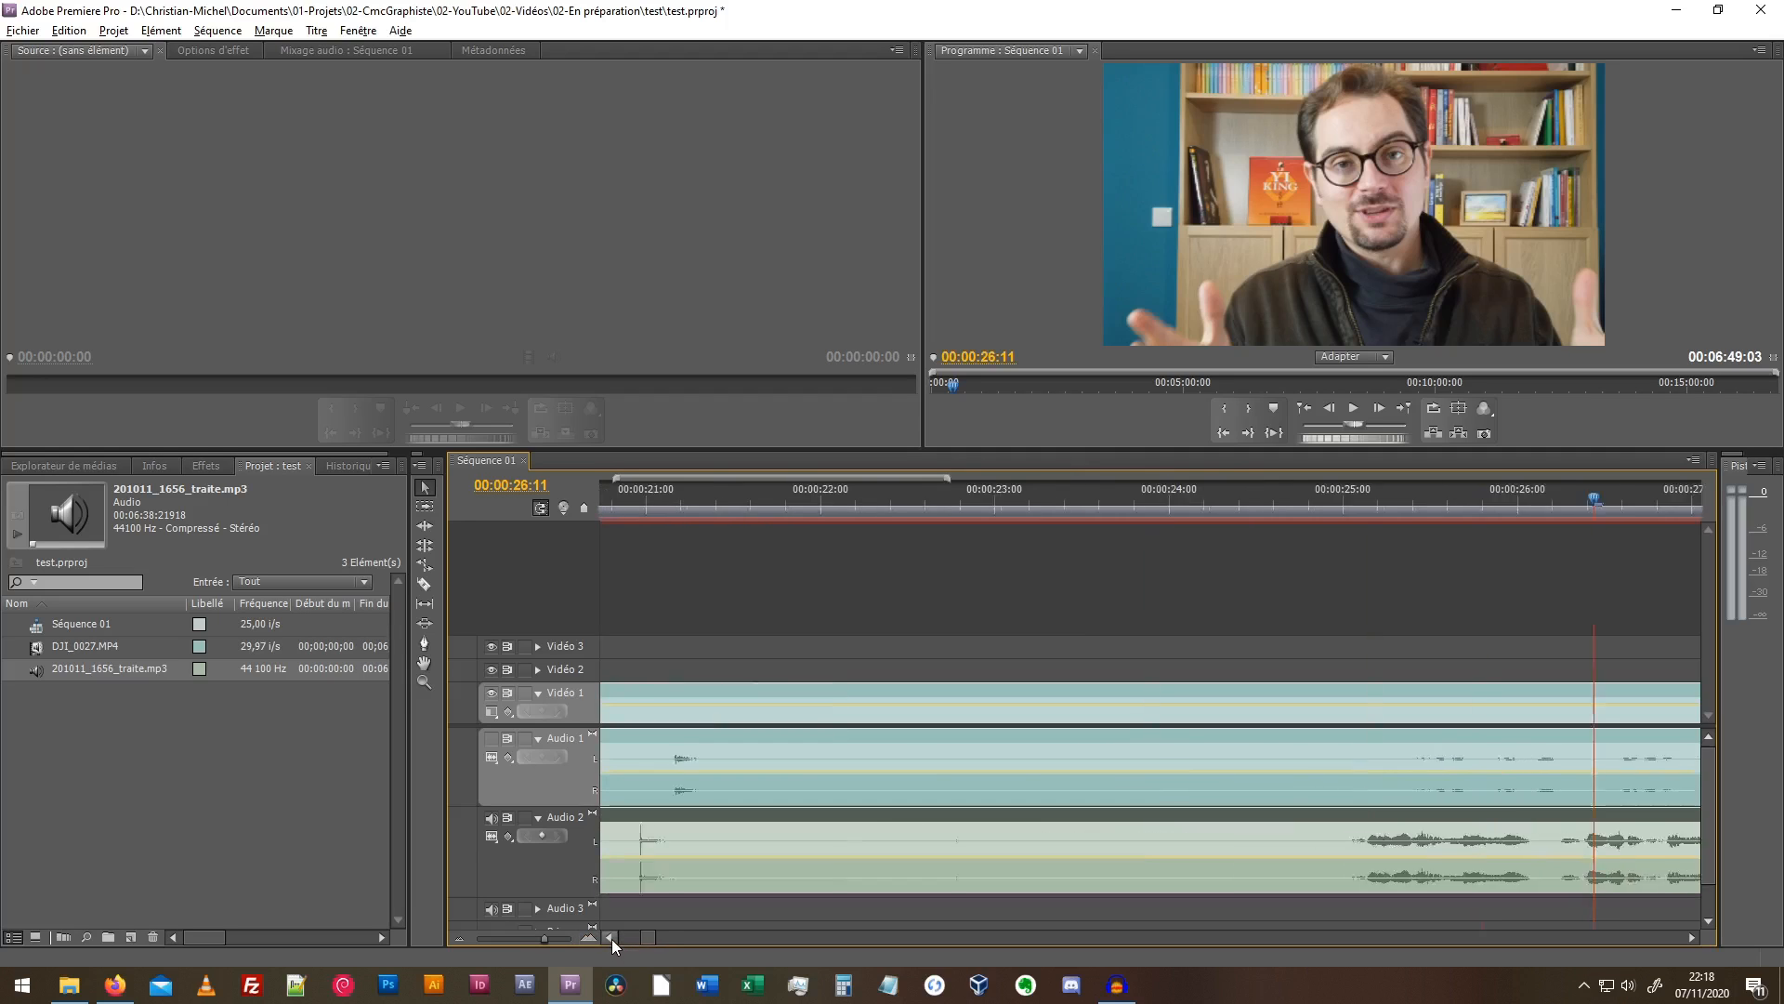
left_click(591, 936)
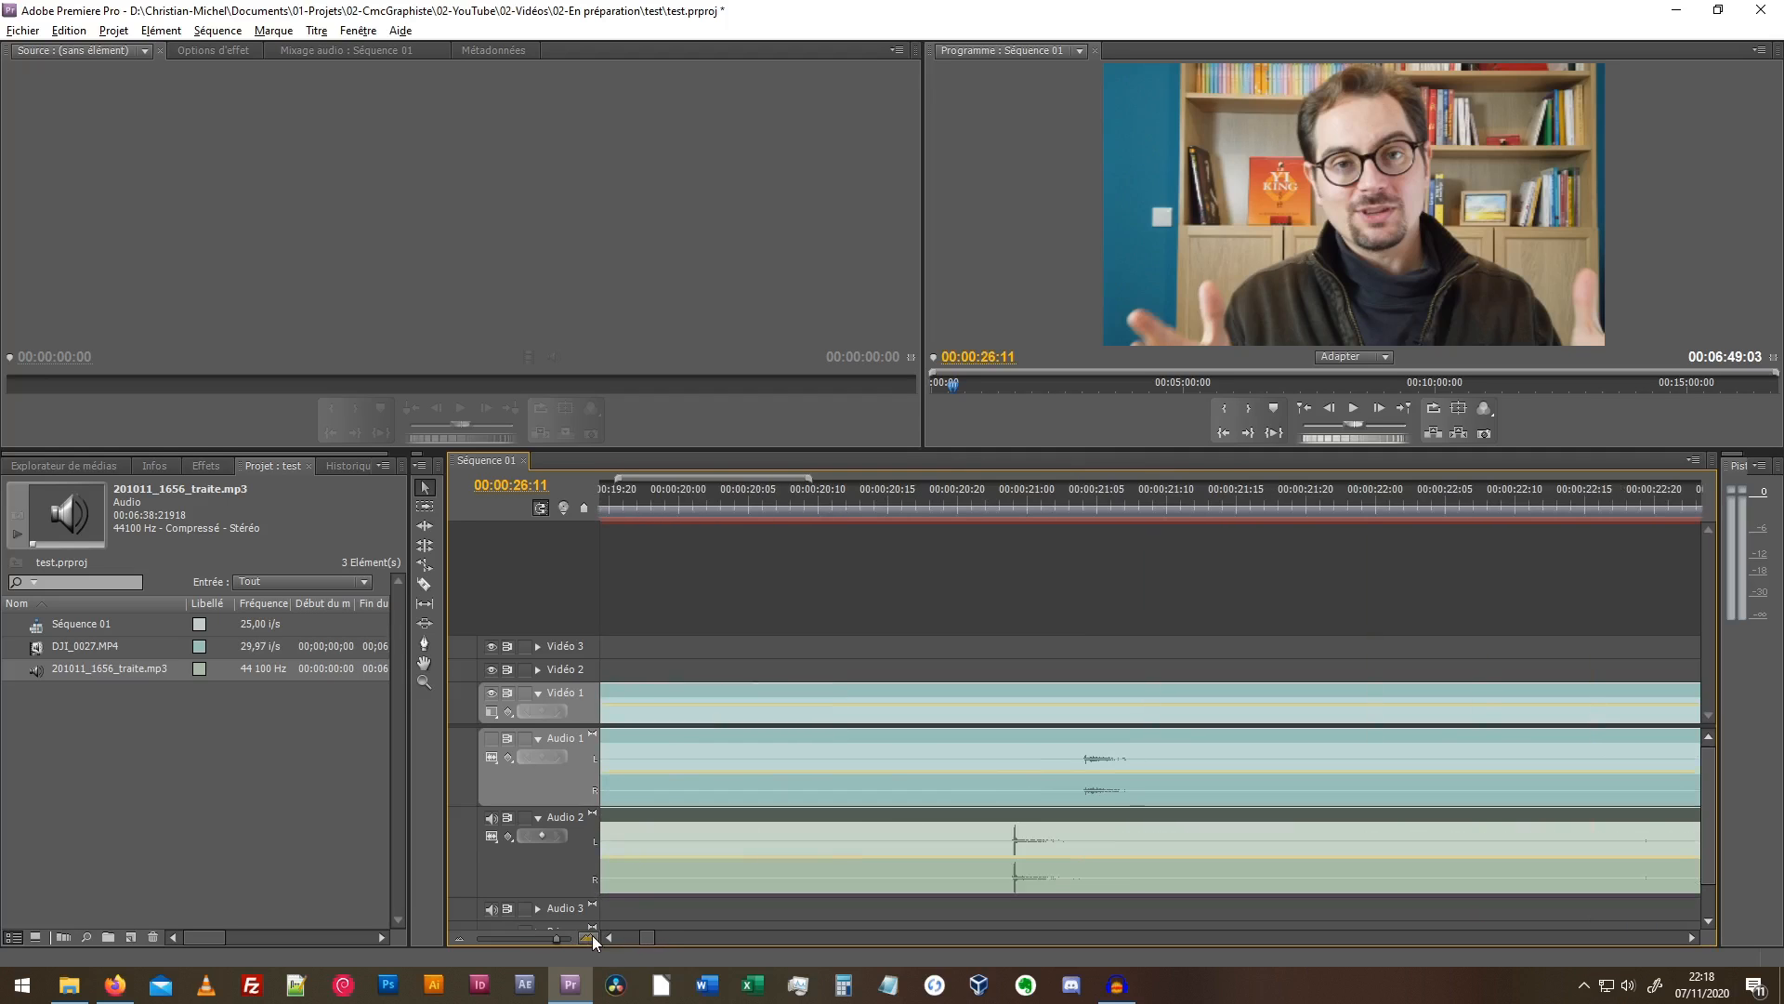
left_click(591, 937)
left_click(987, 493)
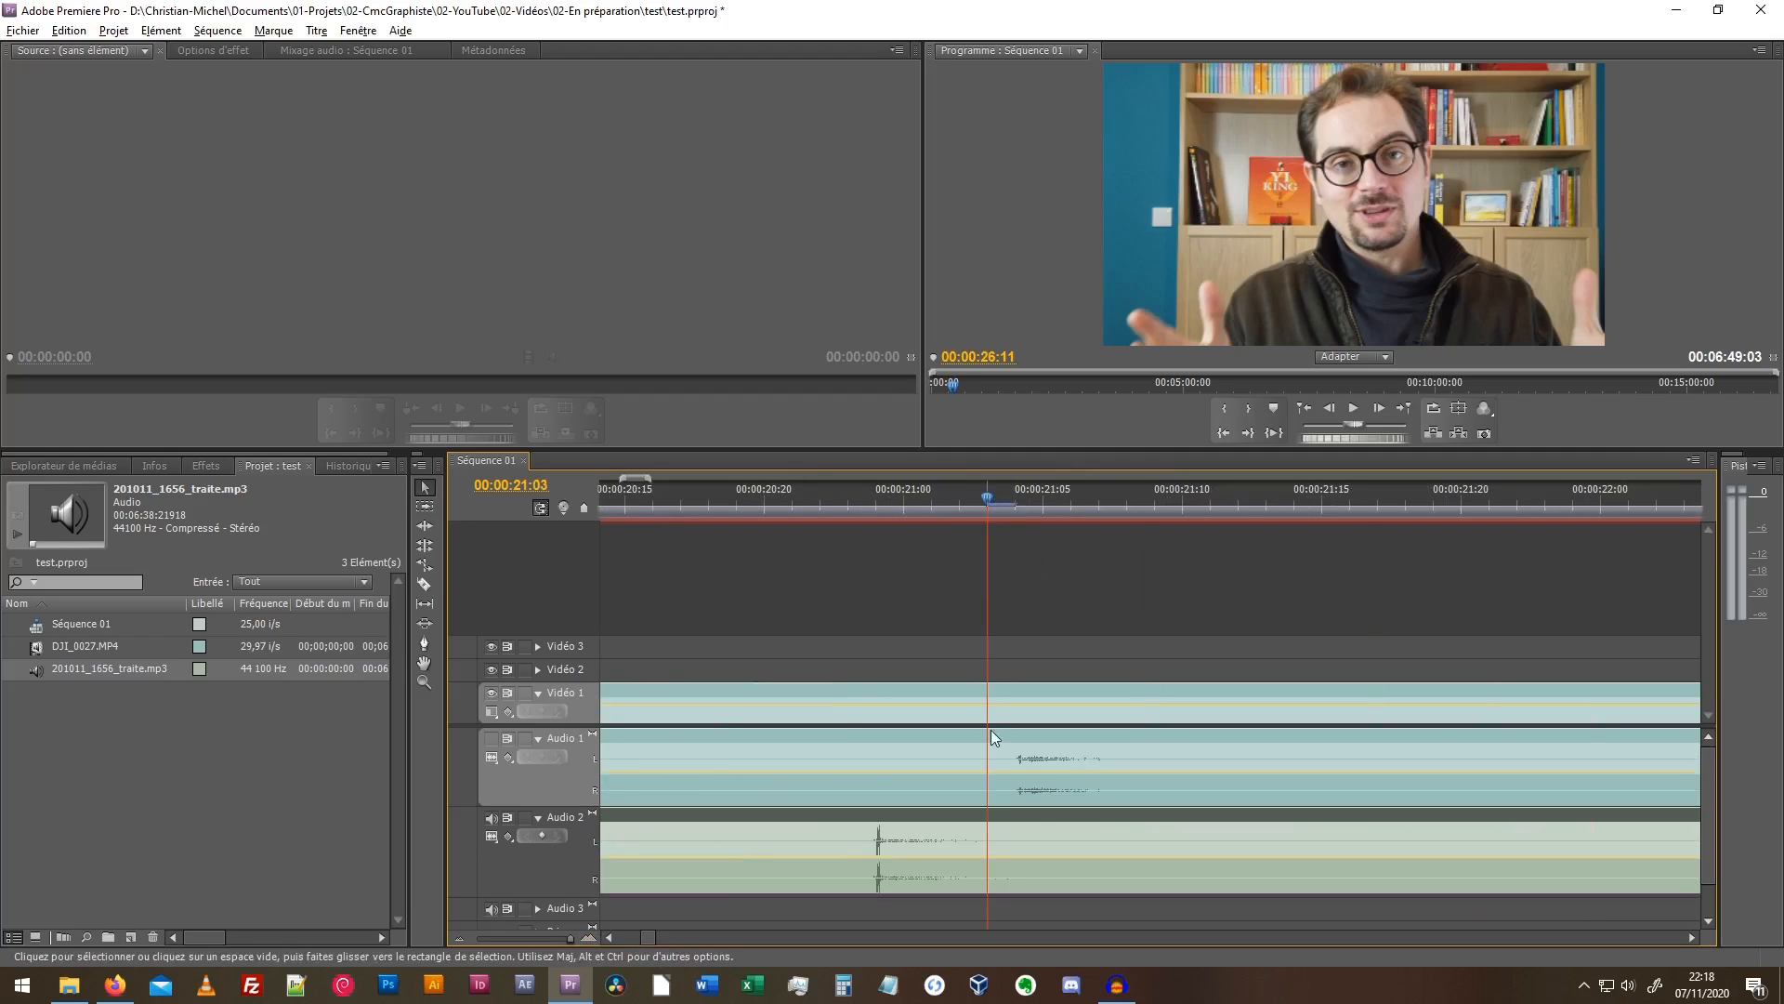
left_click_drag(1045, 816, 1137, 824)
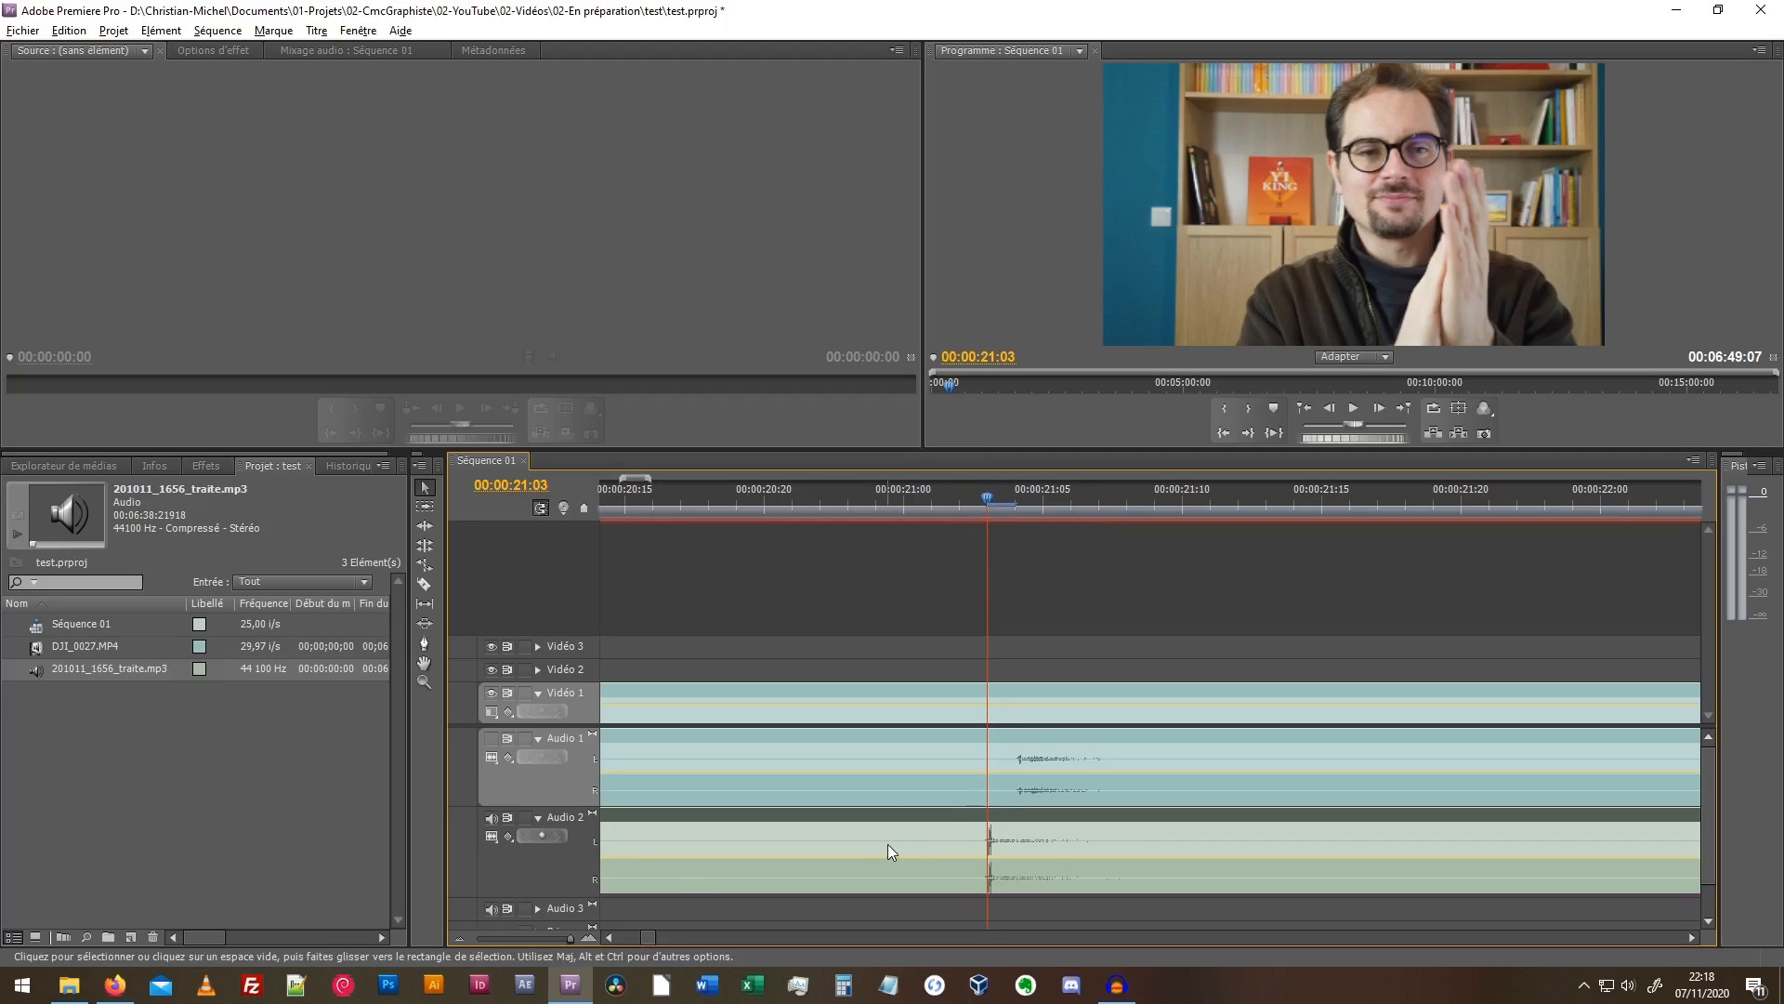
Play the sequence from 00:00:21:00 for about five seconds to check the voice's synchronisation with the picture
left_click(906, 490)
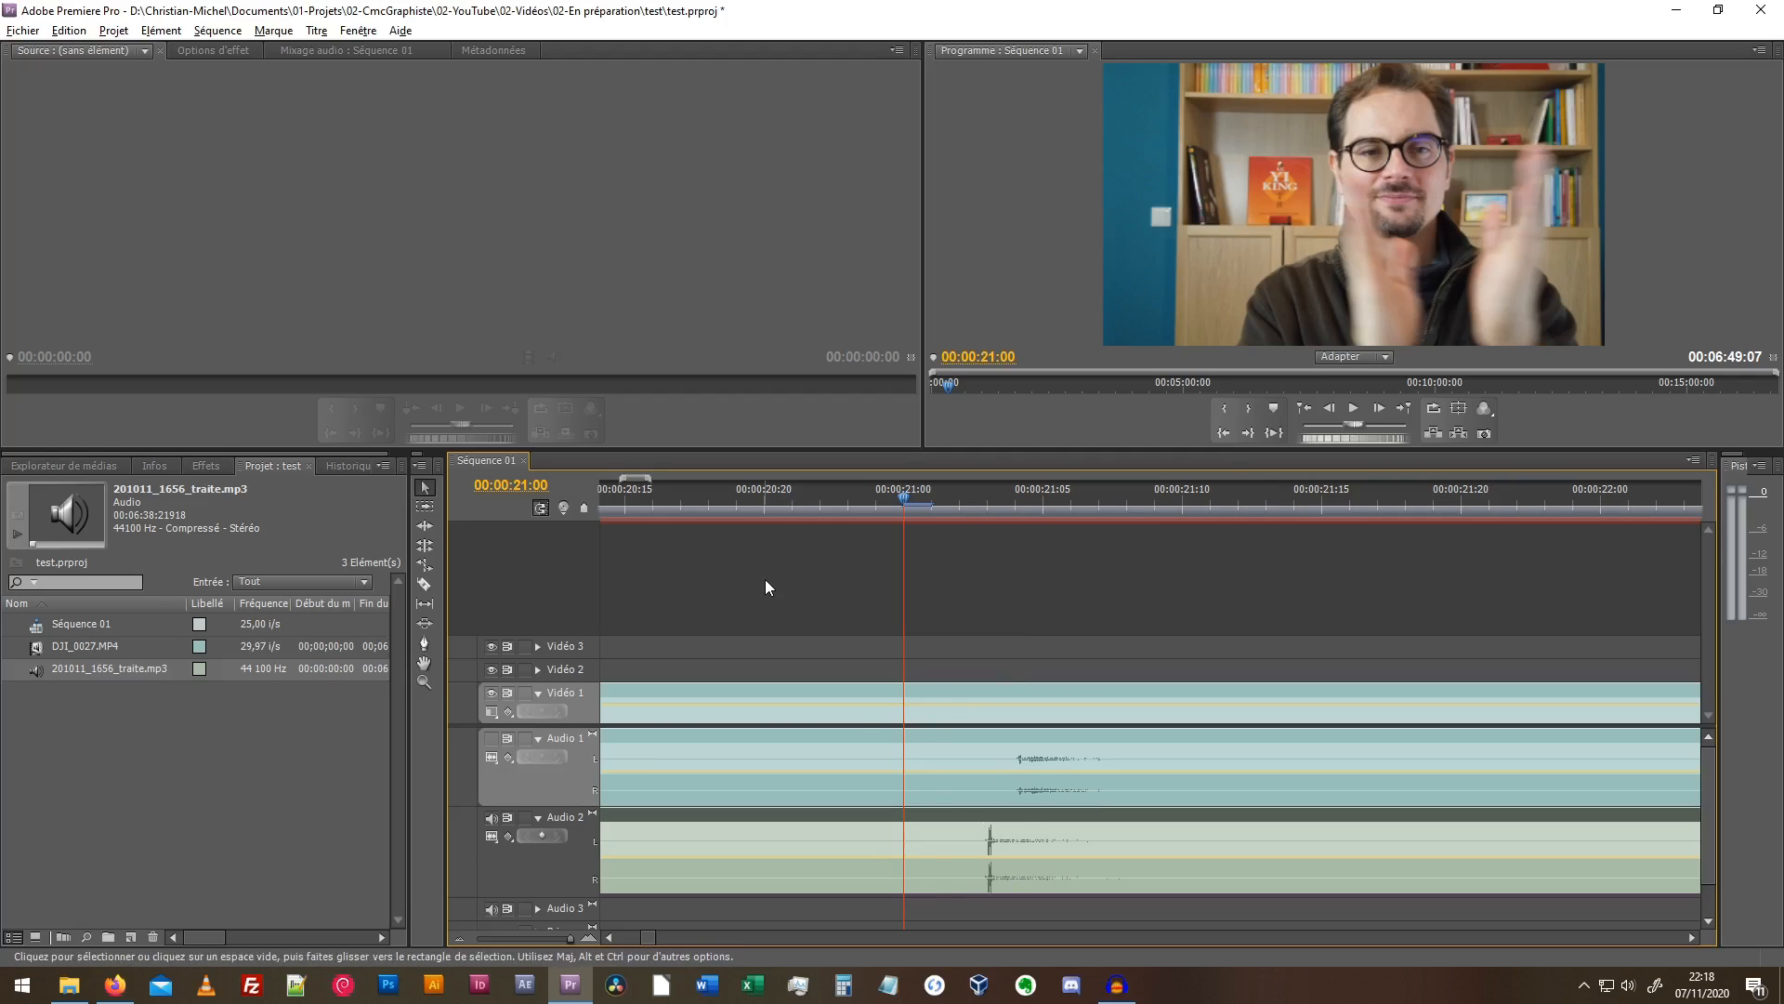
key("space")
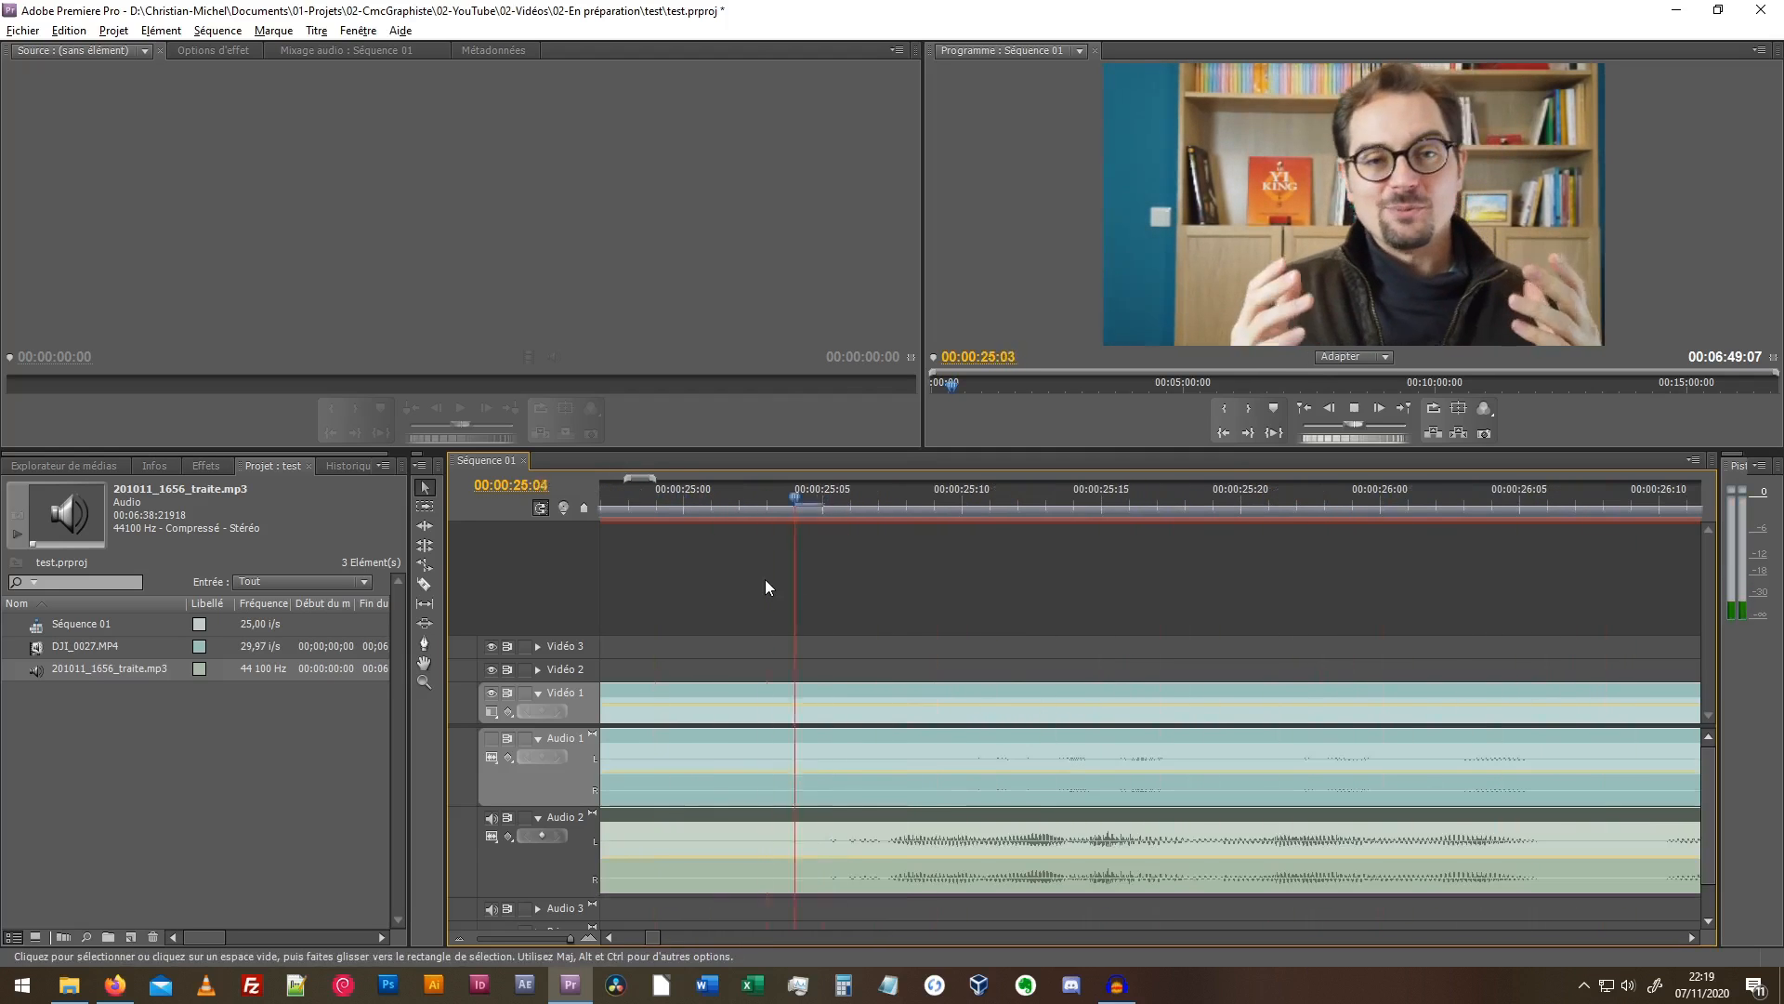
key("space")
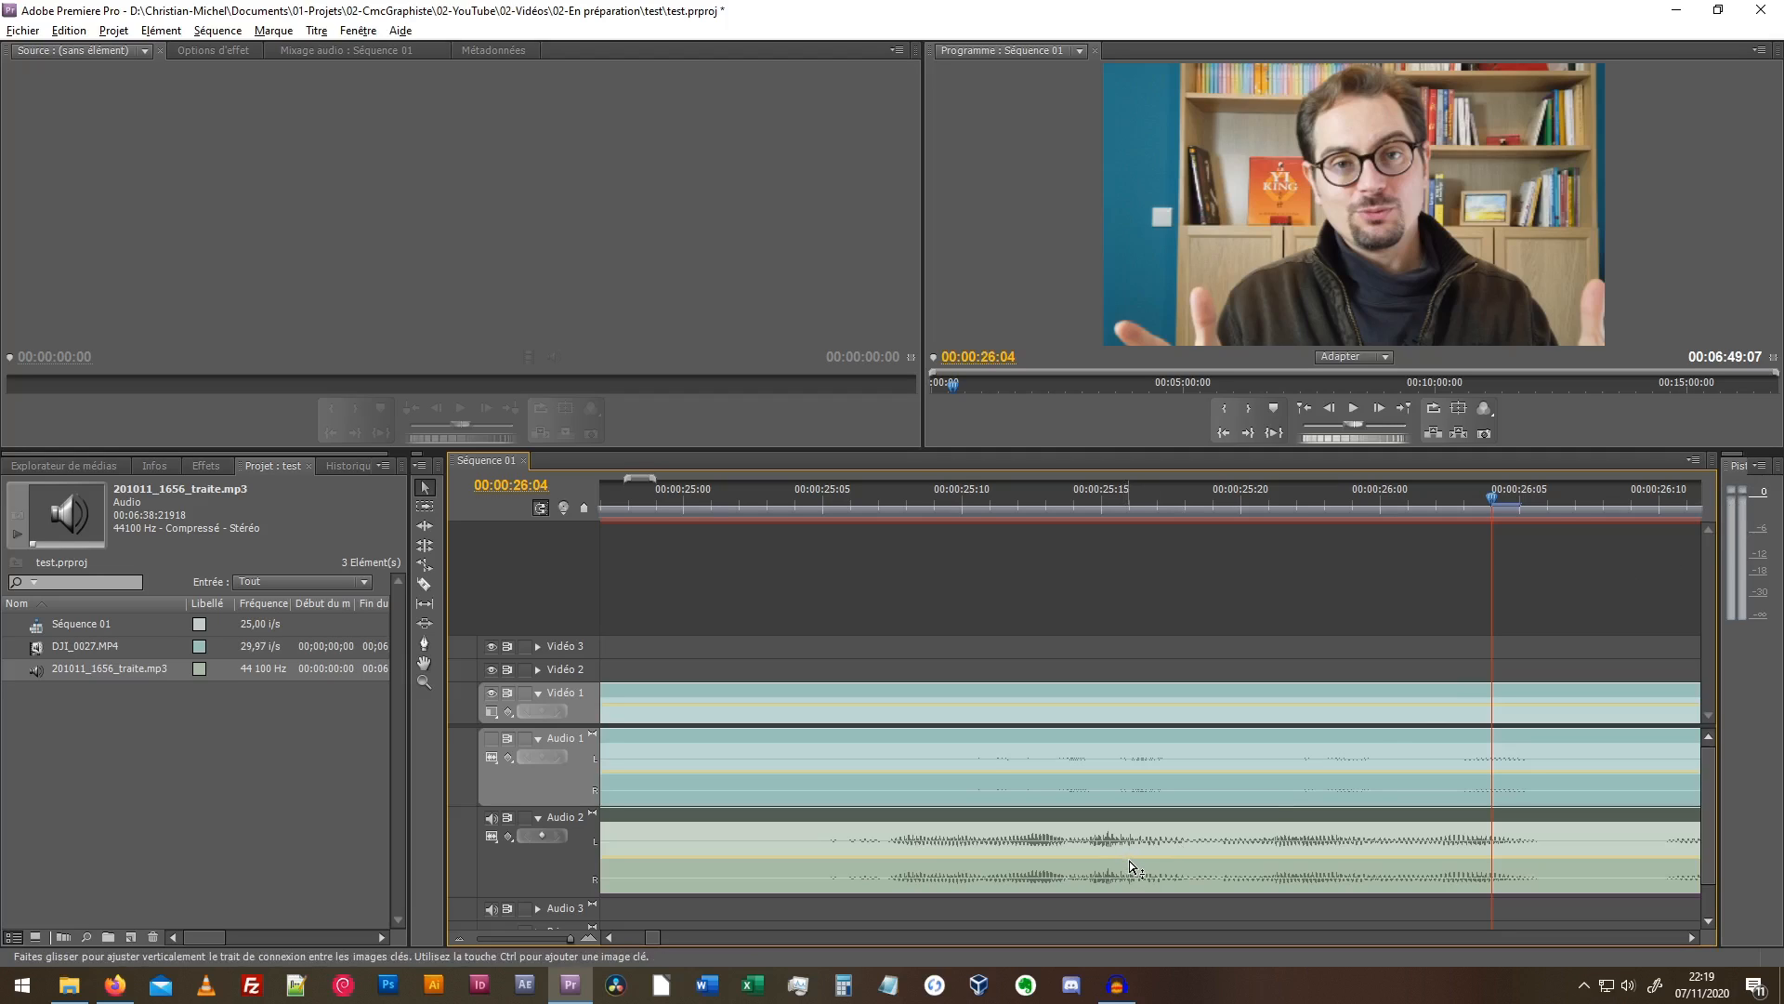
Raise the volume level of 201011_1656_traite.mp3 on Audio 2 to 5.61 dB and play the sequence to hear it
left_click_drag(1129, 857, 1129, 827)
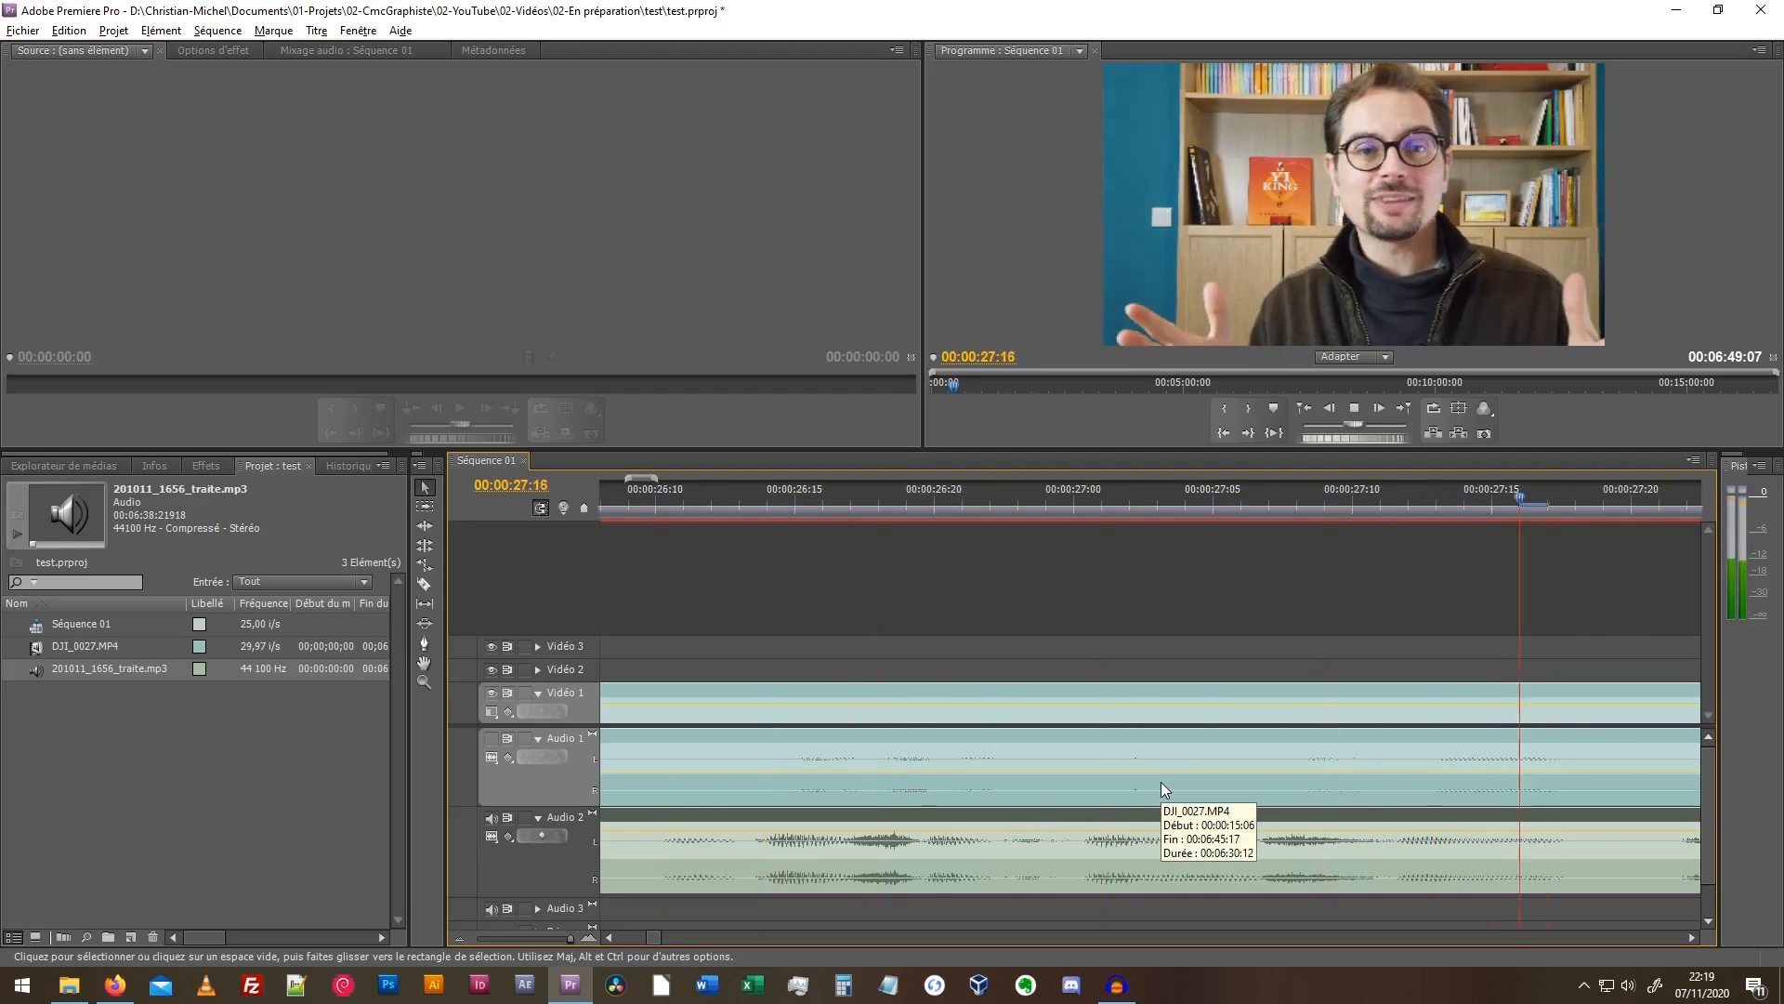
key("space")
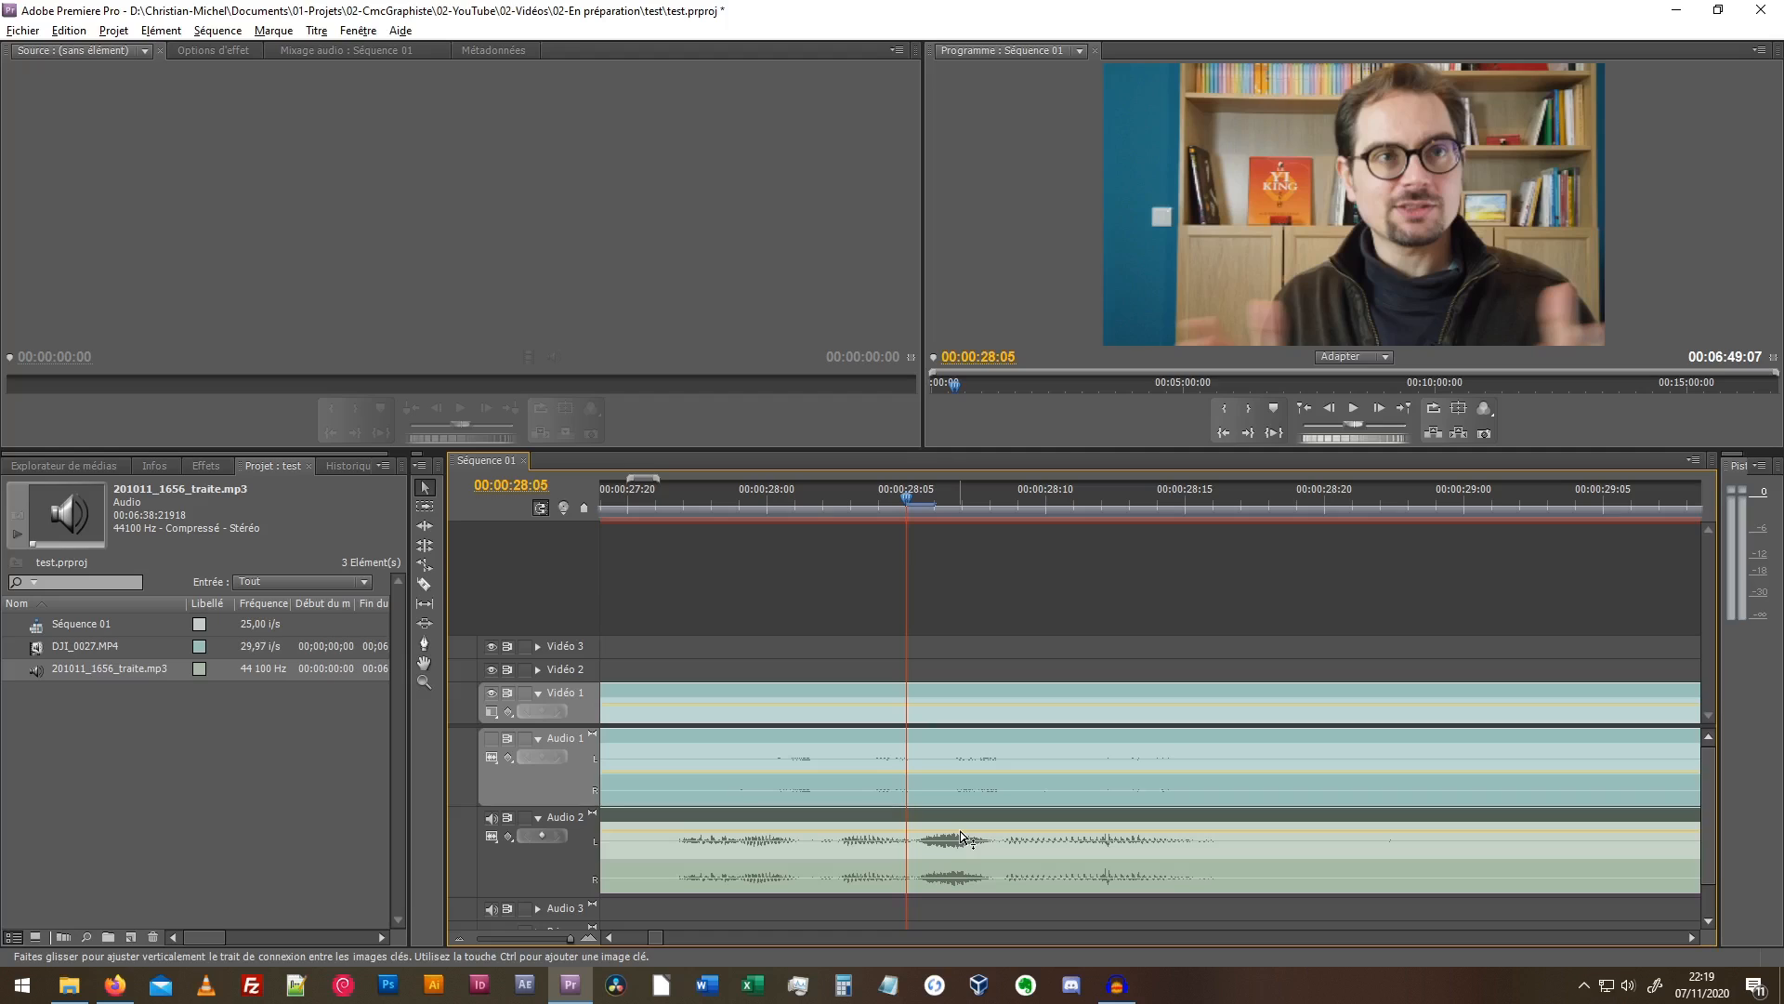
mouse_move(961, 831)
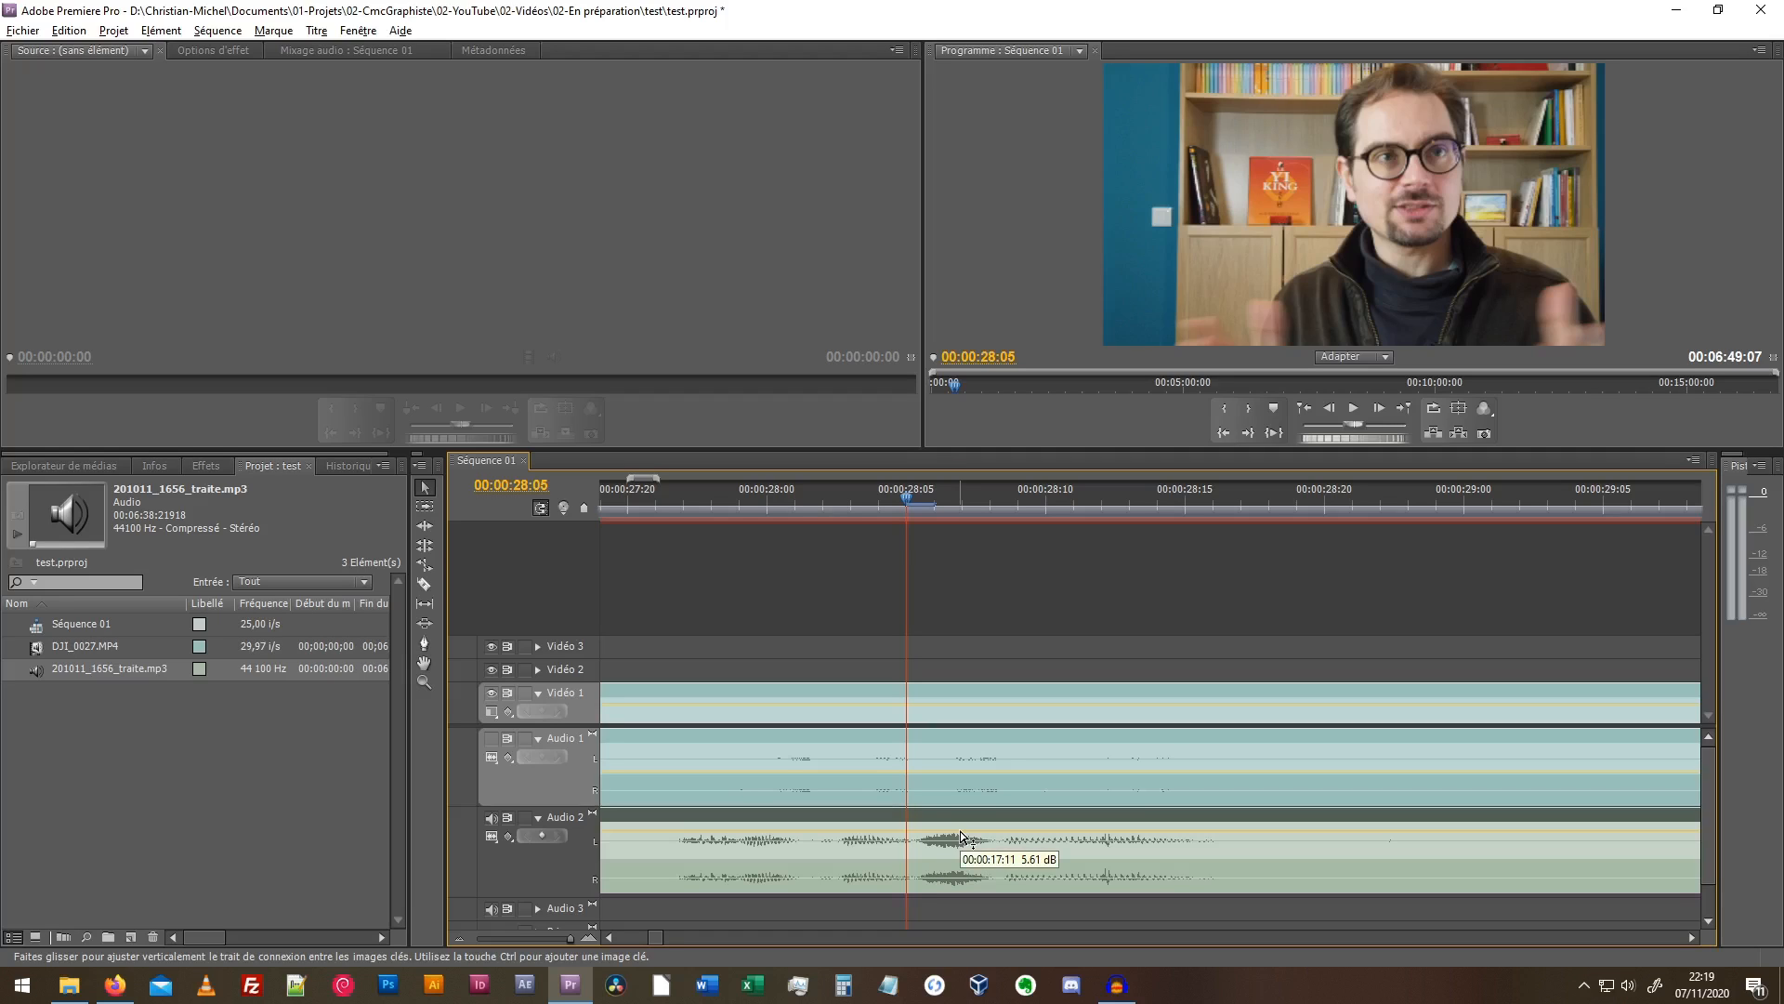